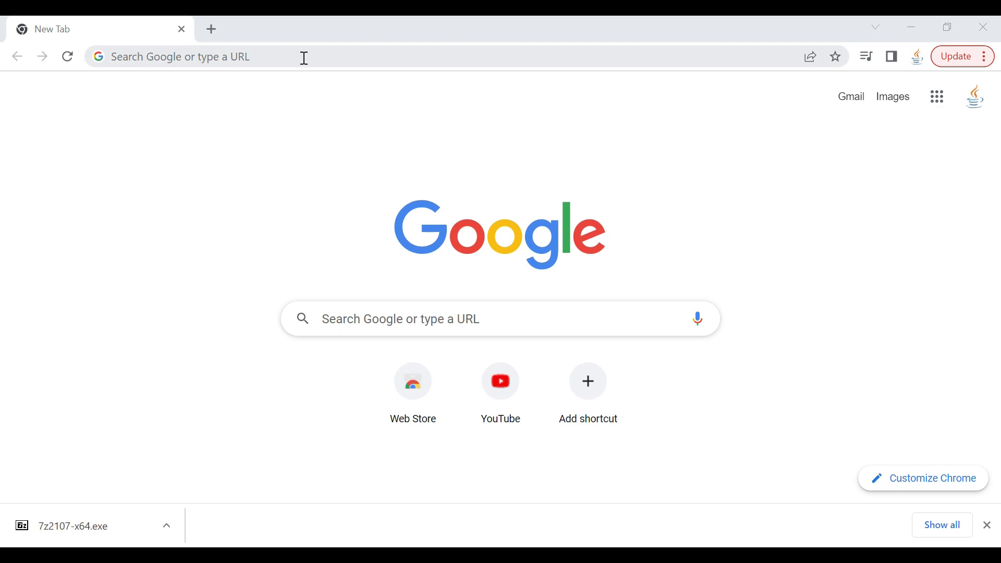
Search Google for 'mysql download' in Chrome and scroll through the results.
{"action": "left_click", "coordinate": [321, 61]}
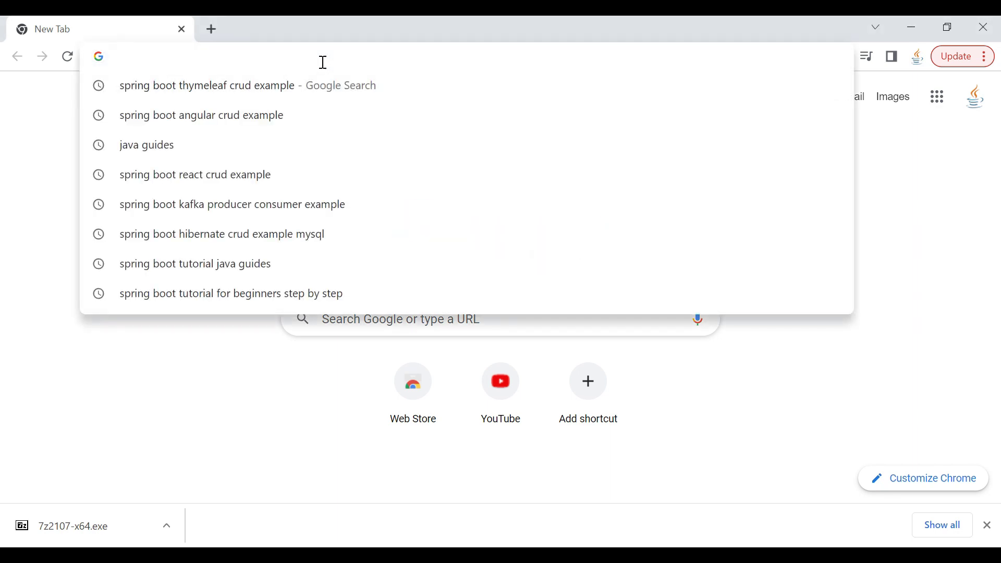
{"action": "type", "text": "mysql download"}
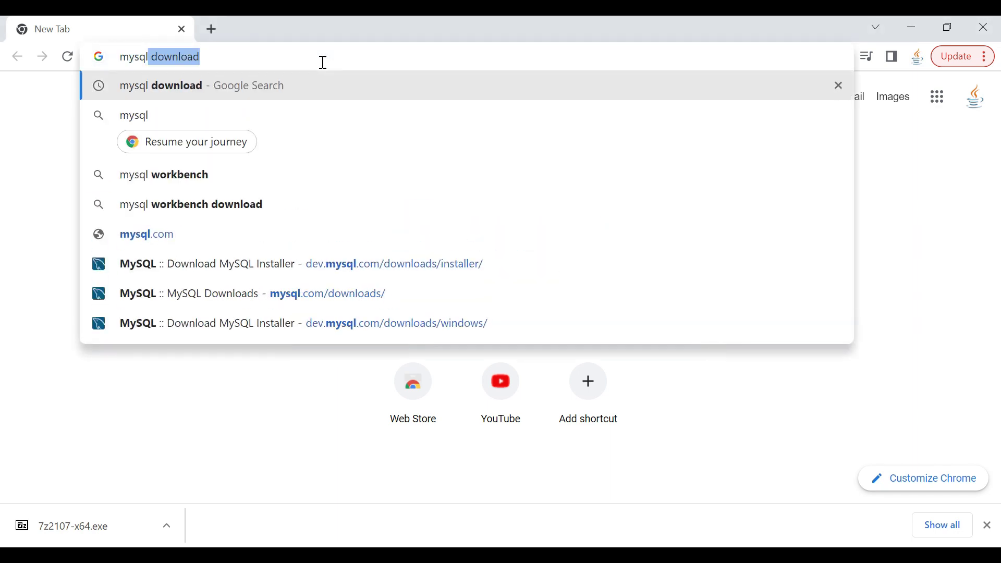
{"action": "key", "text": "Return"}
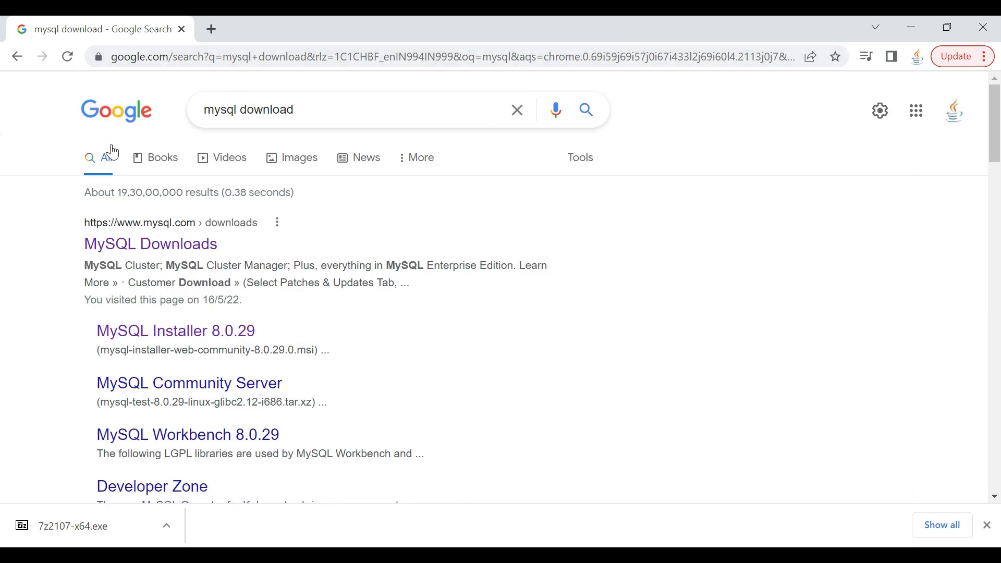
{"action": "scroll", "coordinate": [178, 183], "scroll_direction": "down", "scroll_amount": 1}
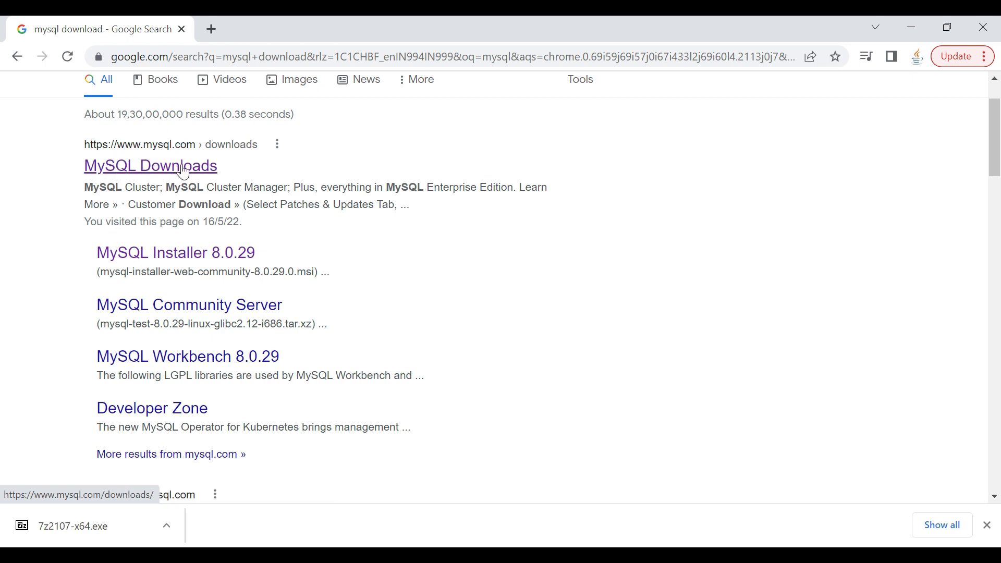
Navigate from MySQL Downloads through MySQL Community (GPL) Downloads to MySQL Installer for Windows.
{"action": "left_click", "coordinate": [146, 172]}
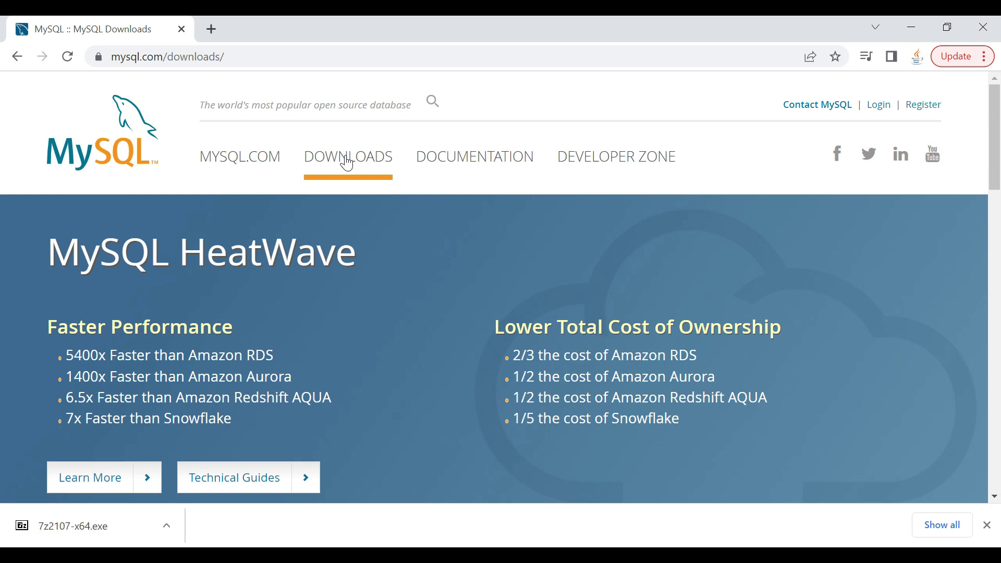
{"action": "scroll", "coordinate": [307, 195], "scroll_direction": "down", "scroll_amount": 12}
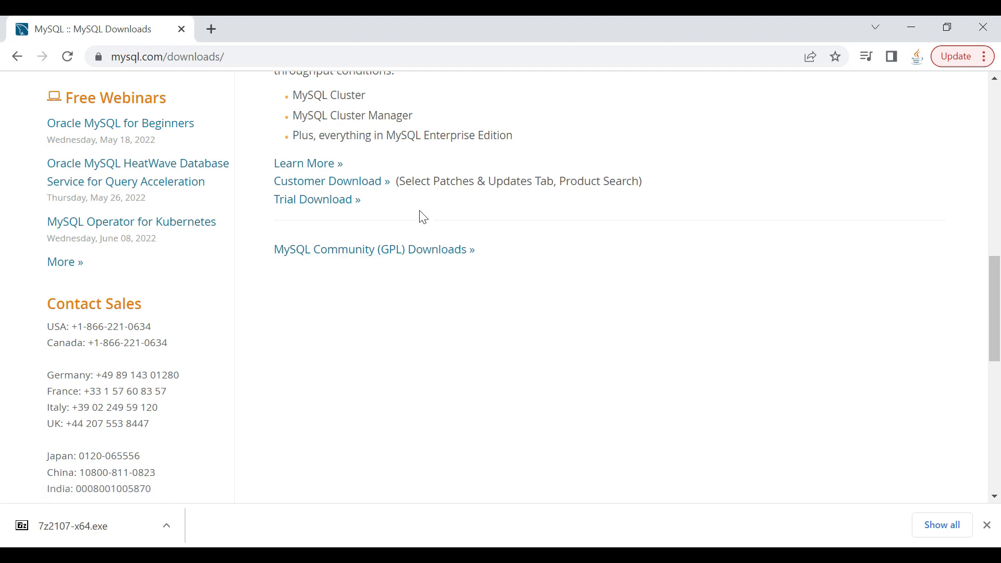
{"action": "left_click", "coordinate": [364, 249]}
{"action": "scroll", "coordinate": [365, 213], "scroll_direction": "down", "scroll_amount": 1}
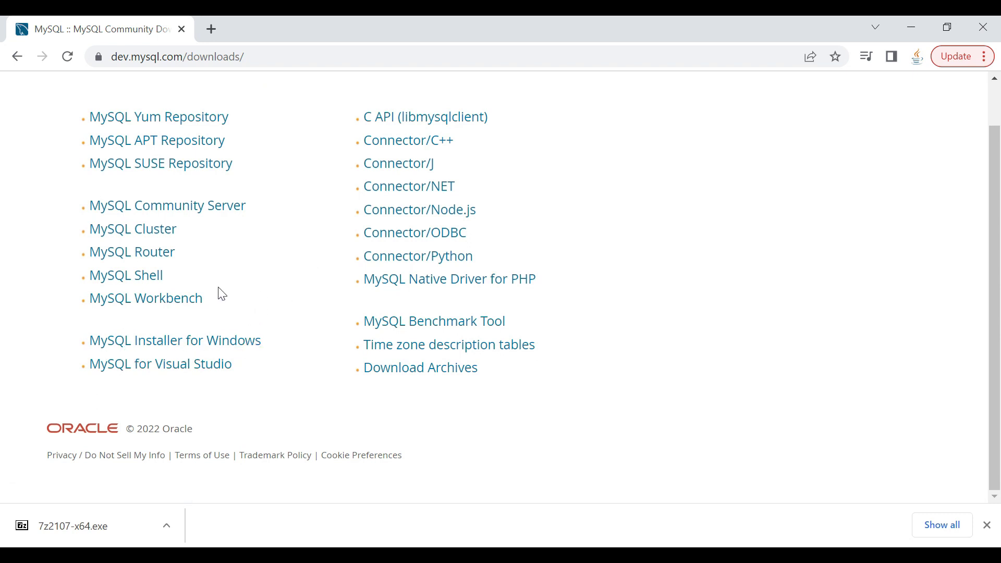
{"action": "left_click", "coordinate": [161, 344]}
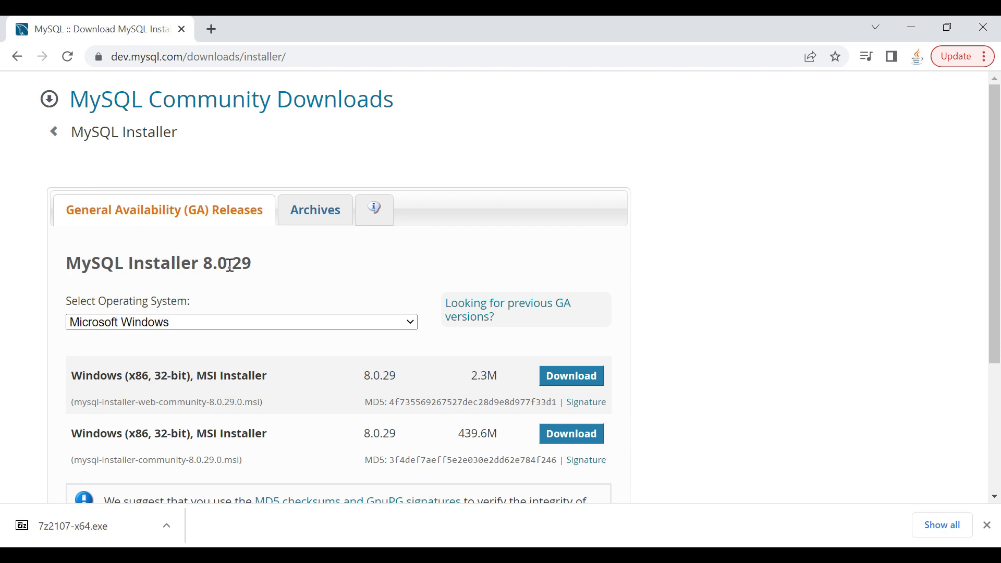
Scroll the MySQL Installer 8.0.29 page down to the Windows MSI download options.
{"action": "scroll", "coordinate": [229, 265], "scroll_direction": "down", "scroll_amount": 2}
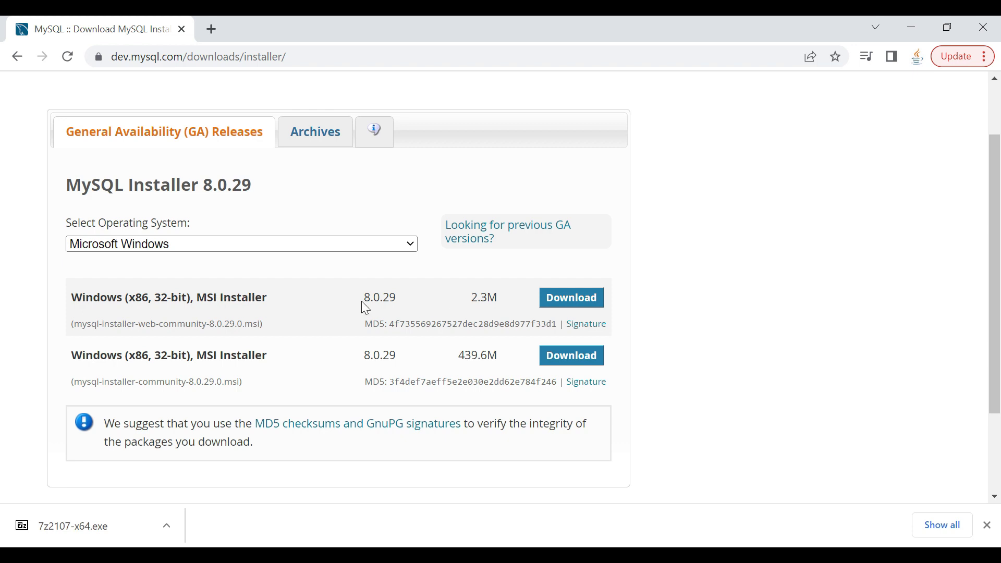
Download the 2.3M web community installer MSI, choosing 'No thanks, just start my download'.
{"action": "left_click", "coordinate": [579, 297]}
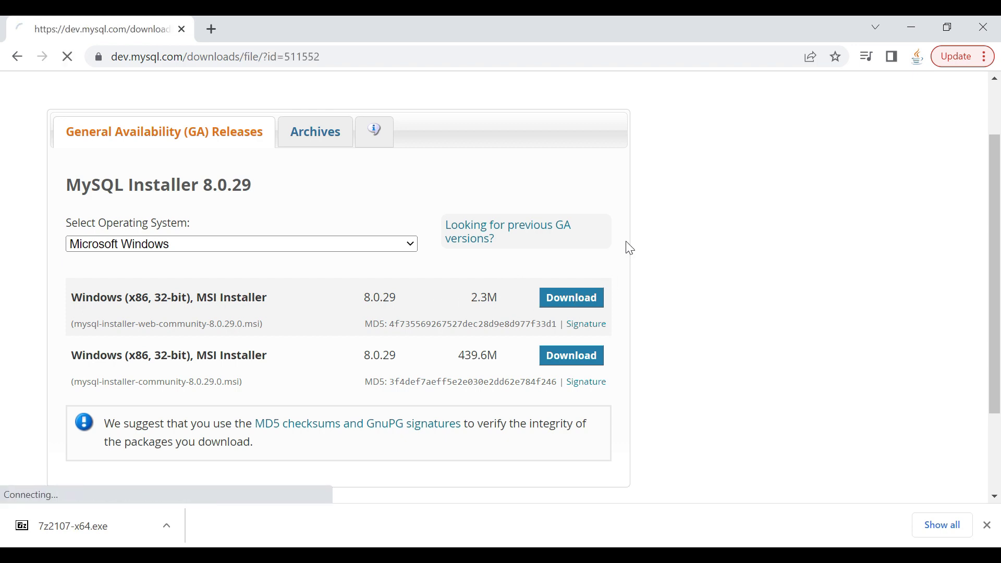
{"action": "scroll", "coordinate": [339, 230], "scroll_direction": "down", "scroll_amount": 2}
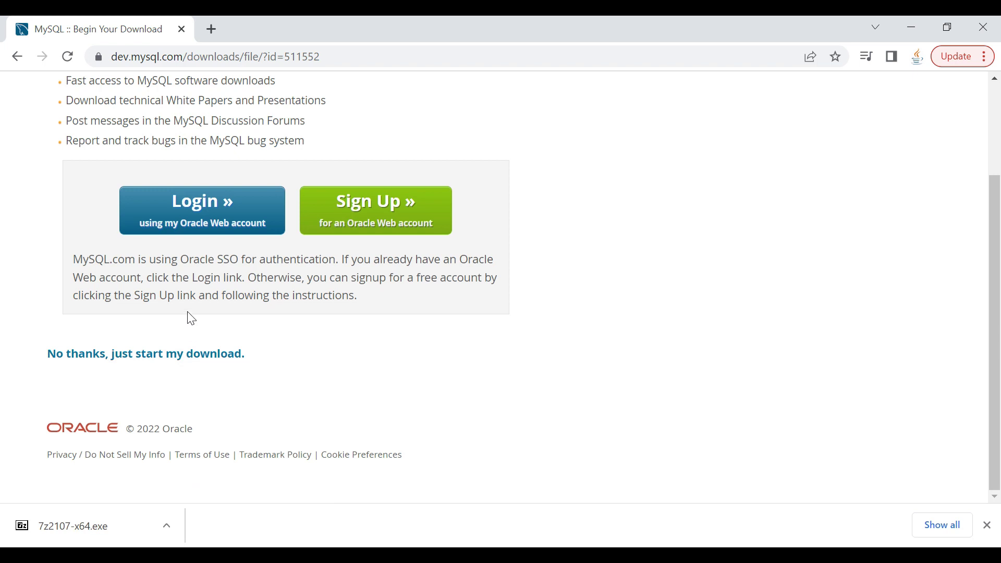
{"action": "scroll", "coordinate": [189, 320], "scroll_direction": "up", "scroll_amount": 1}
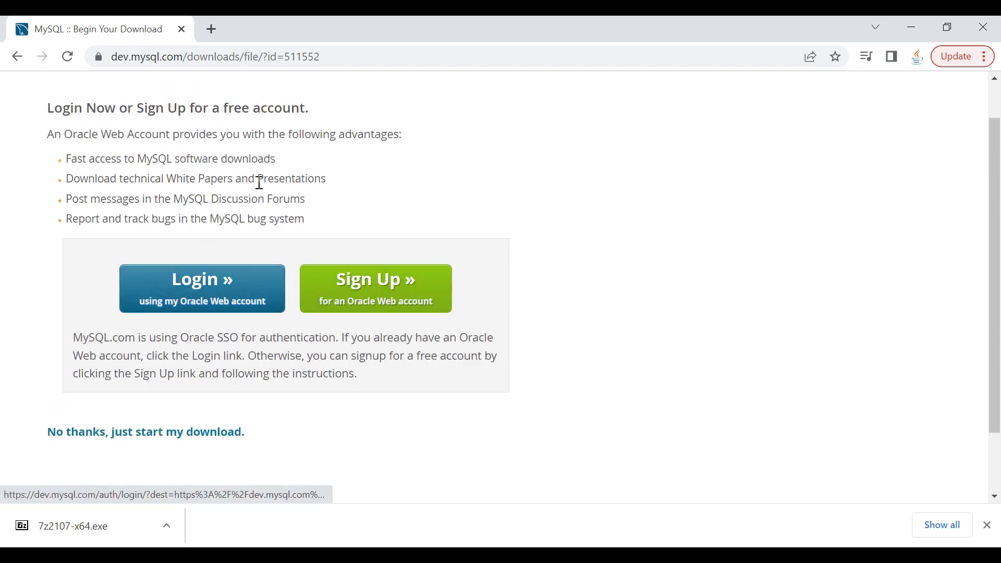
{"action": "scroll", "coordinate": [233, 183], "scroll_direction": "up", "scroll_amount": 1}
{"action": "scroll", "coordinate": [196, 229], "scroll_direction": "down", "scroll_amount": 1}
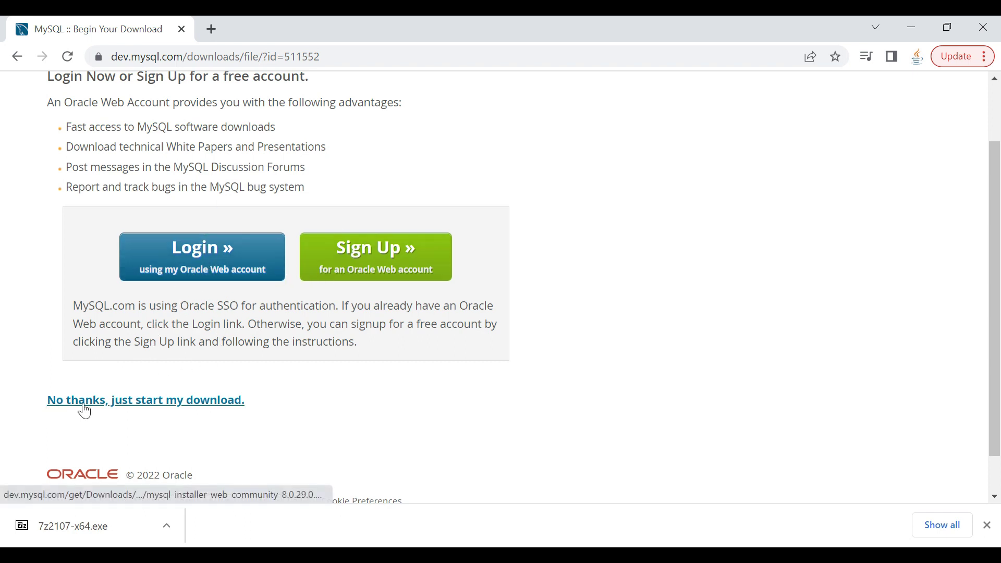
{"action": "left_click", "coordinate": [167, 402]}
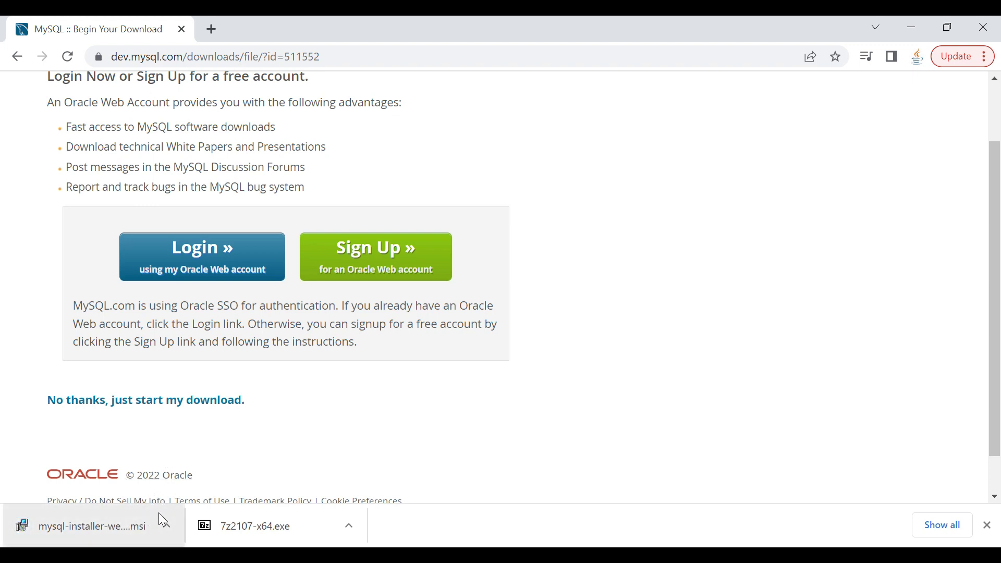
{"action": "left_click", "coordinate": [166, 526]}
Show the downloaded file in its folder and run mysql-installer-web-community-8.0.29.0.
{"action": "left_click", "coordinate": [211, 473]}
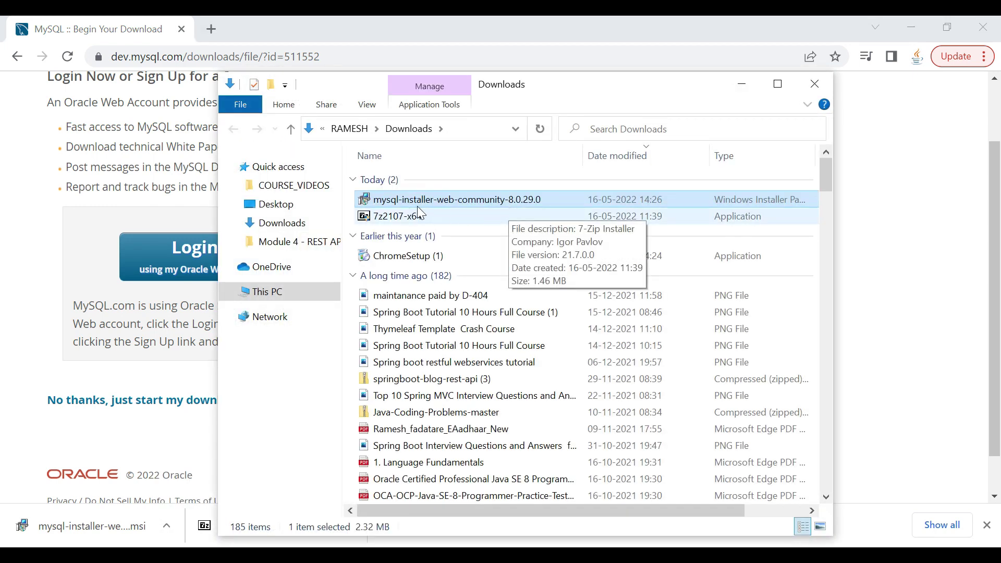
{"action": "double_click", "coordinate": [454, 206]}
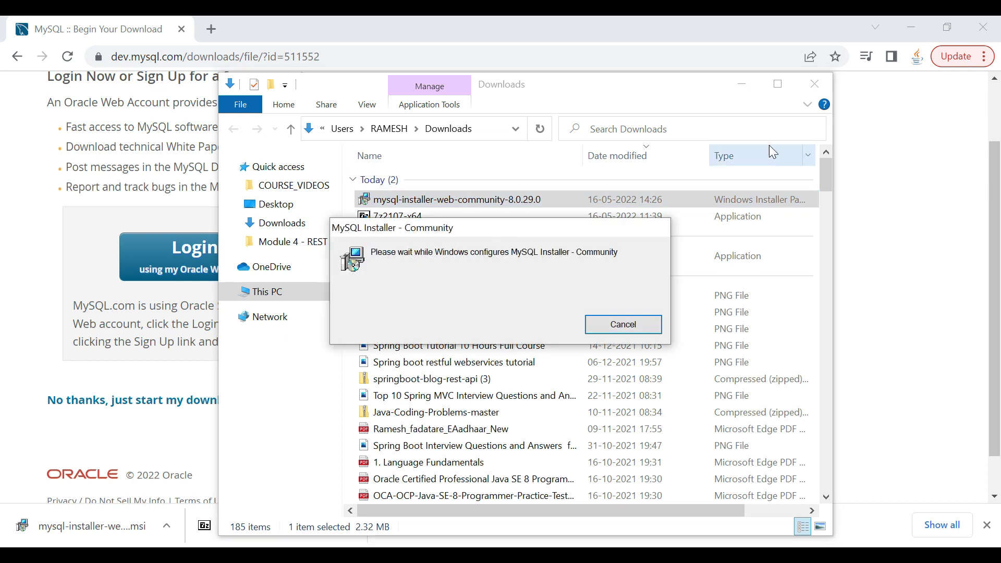
{"action": "left_click", "coordinate": [742, 85]}
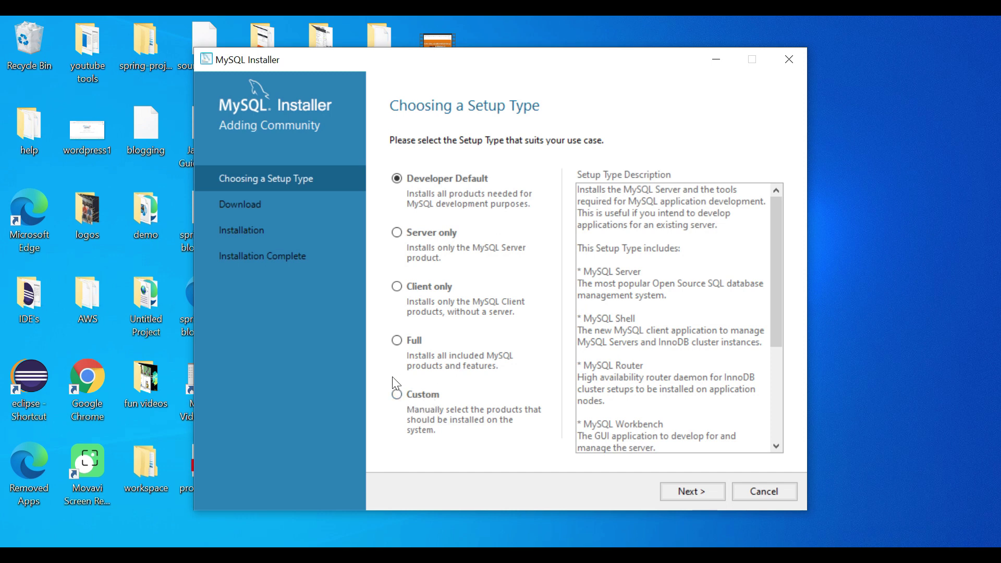
Choose the Custom setup type and add MySQL Server 8.0.29 - X64 to the install list.
{"action": "left_click", "coordinate": [397, 396]}
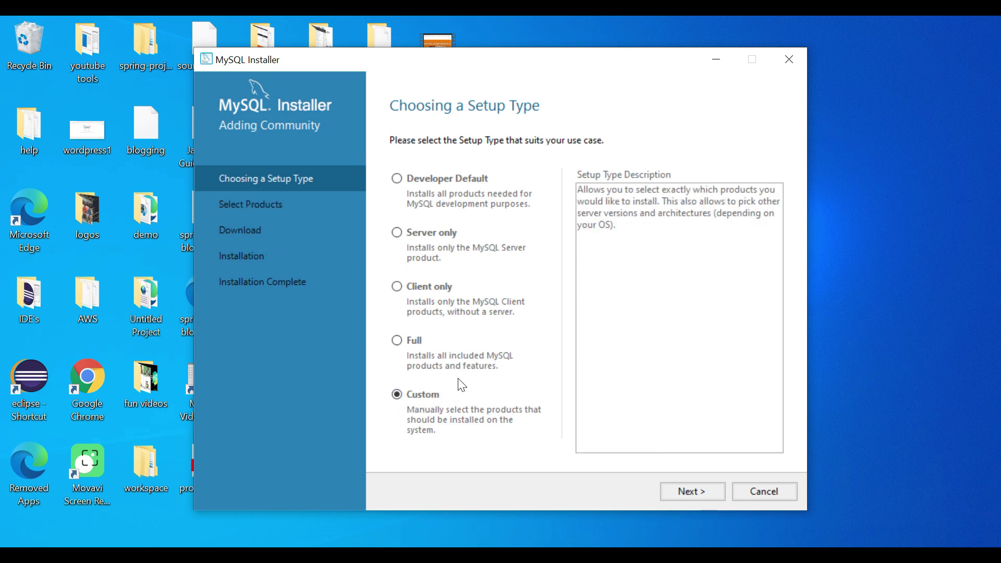
{"action": "left_click", "coordinate": [693, 491]}
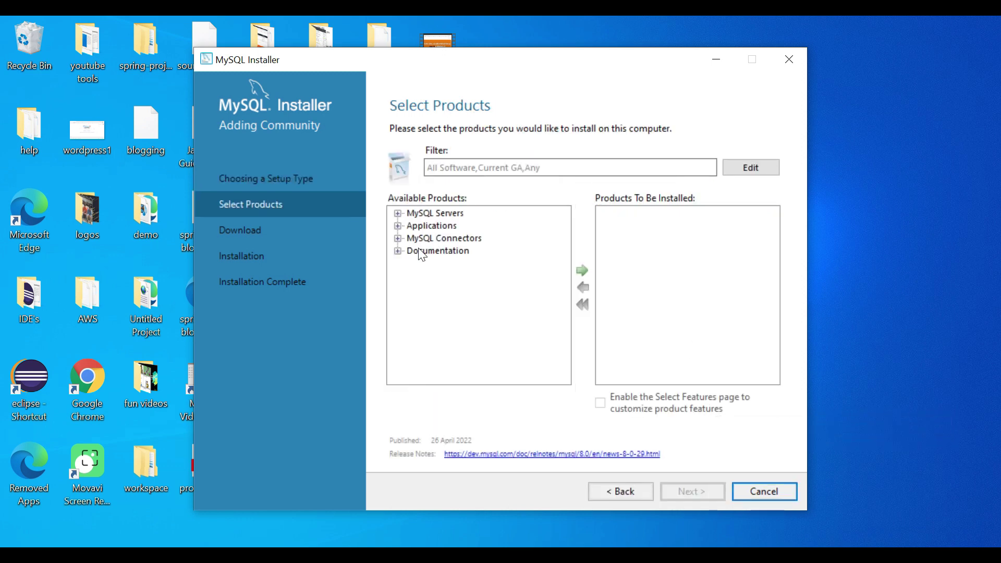
{"action": "left_click", "coordinate": [398, 214]}
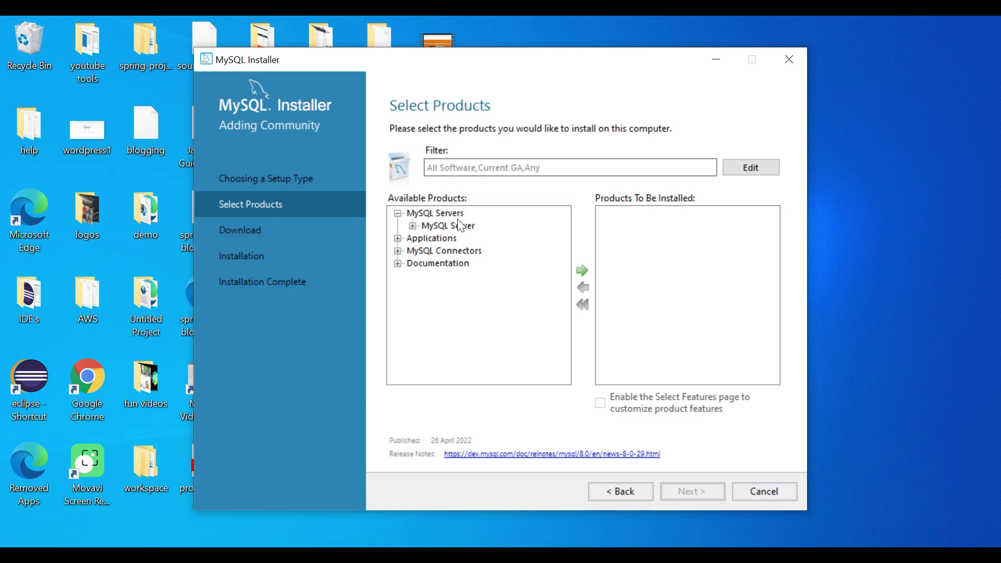
{"action": "left_click", "coordinate": [412, 225]}
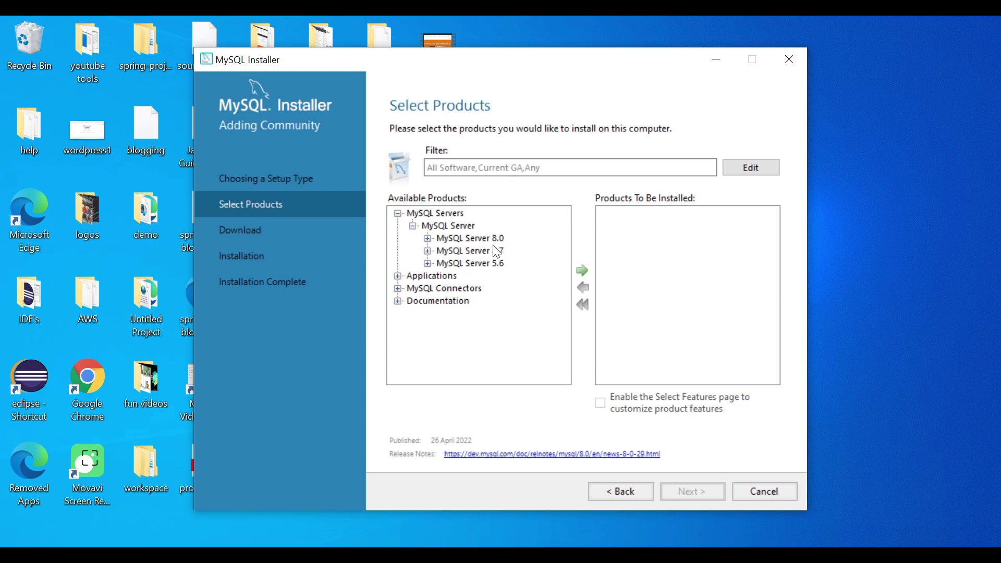
{"action": "left_click", "coordinate": [427, 239]}
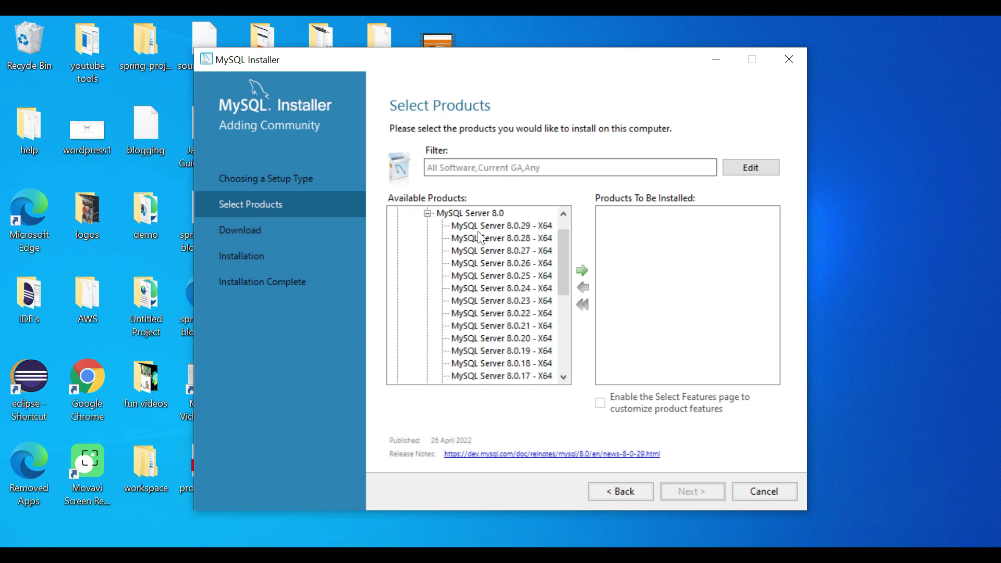
{"action": "left_click", "coordinate": [472, 227]}
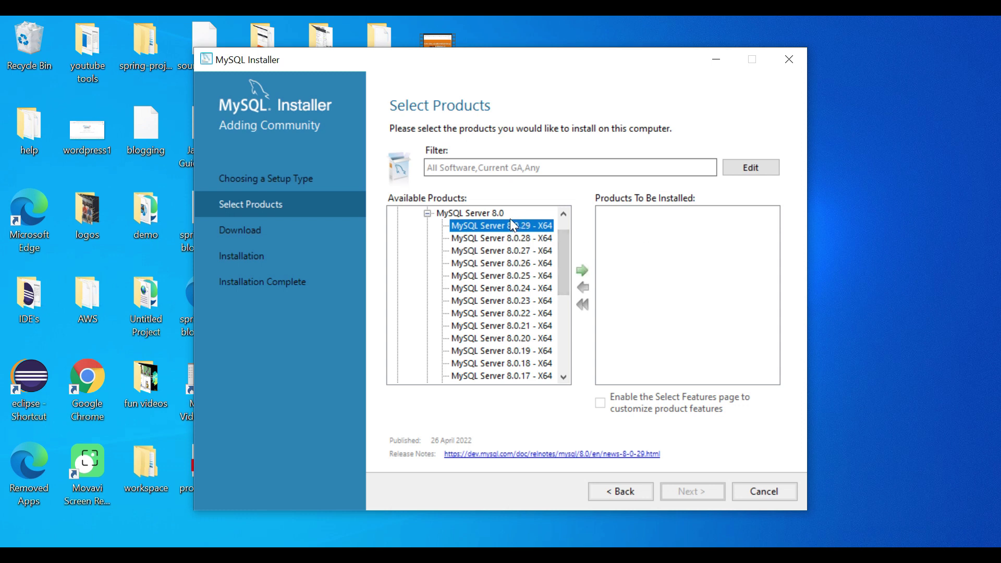
{"action": "left_click", "coordinate": [581, 270]}
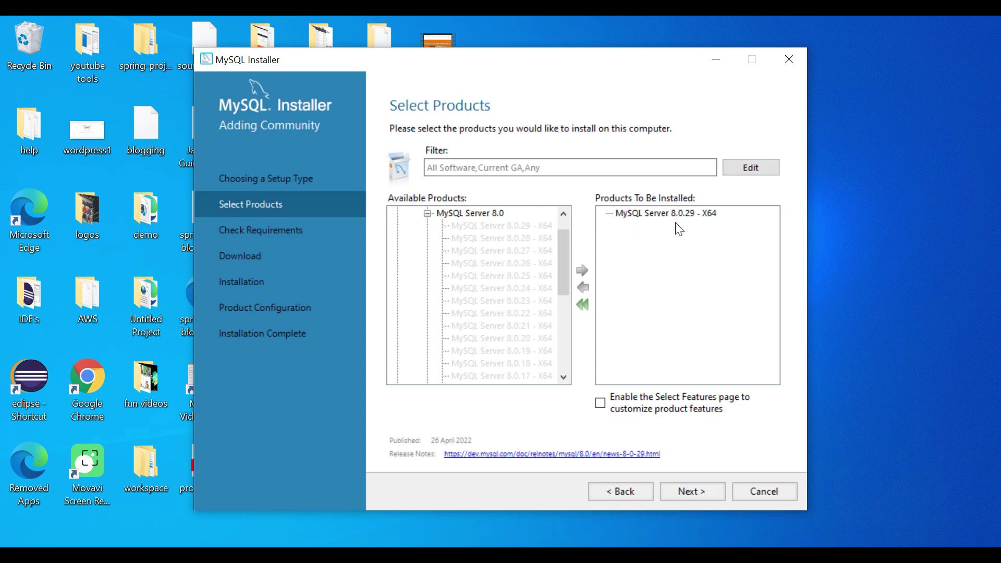
Add MySQL Workbench 8.0.29 - X64 from Applications to the products to be installed.
{"action": "left_click", "coordinate": [427, 213]}
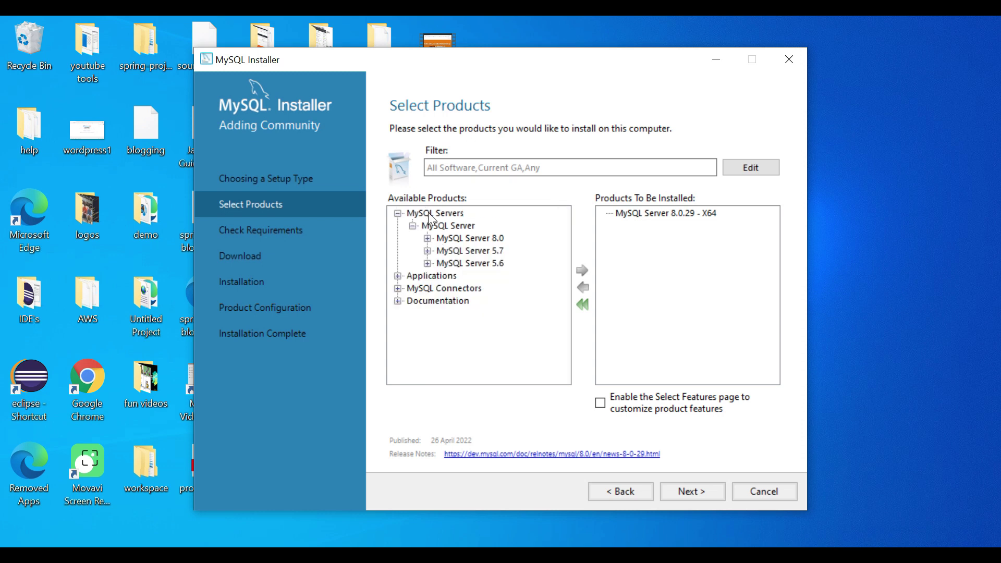
{"action": "left_click", "coordinate": [398, 214]}
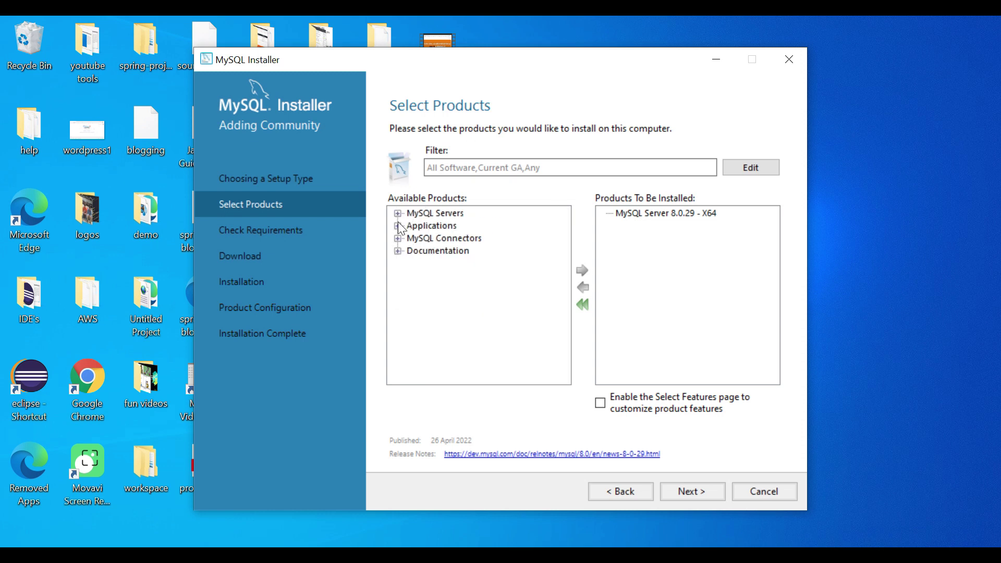
{"action": "left_click", "coordinate": [398, 226]}
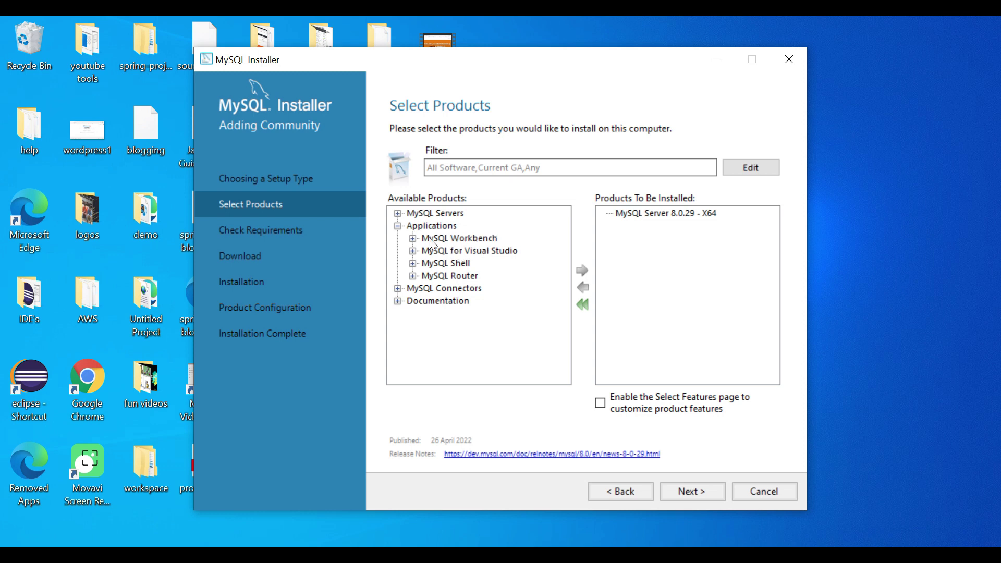
{"action": "left_click", "coordinate": [412, 238]}
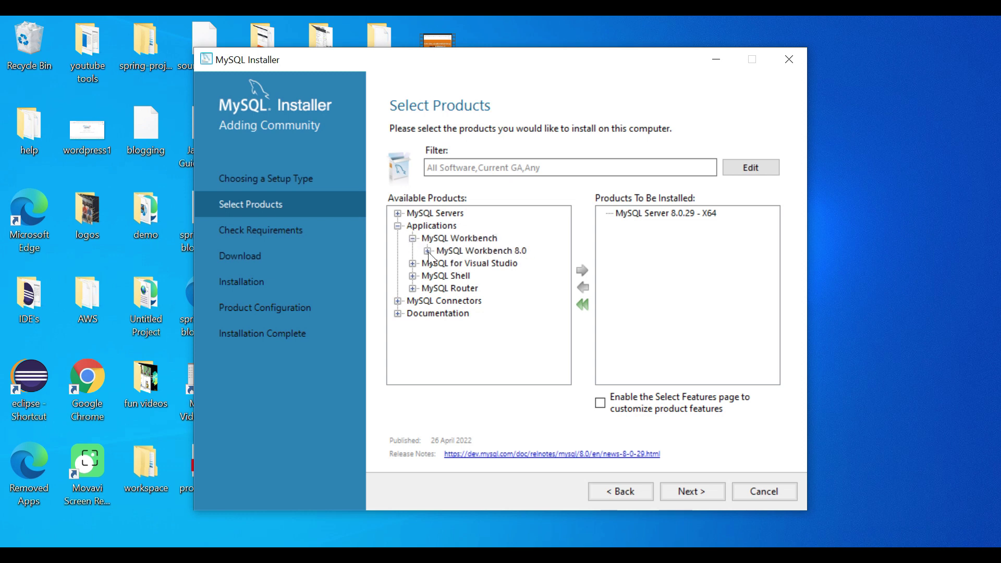
{"action": "left_click", "coordinate": [426, 251]}
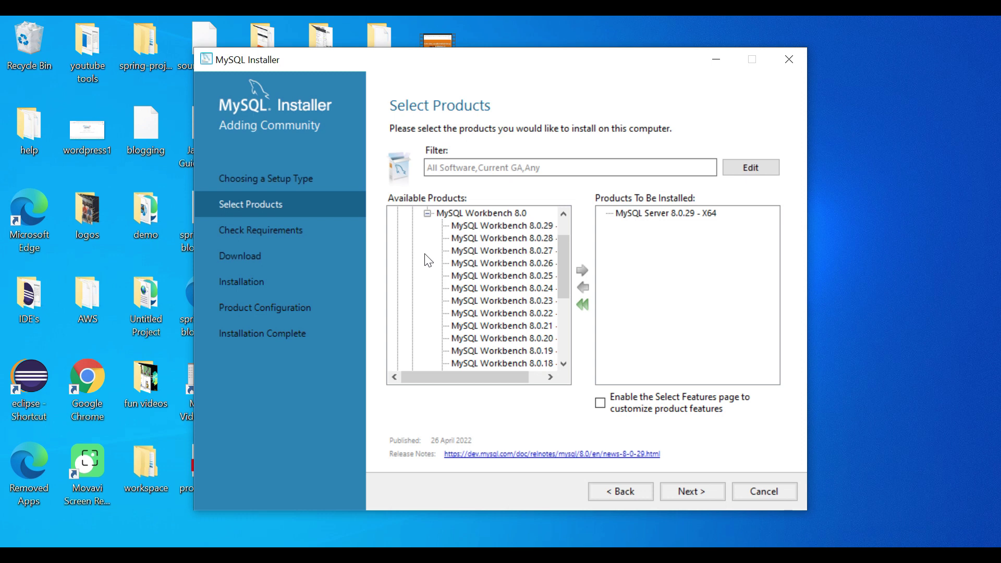
{"action": "left_click", "coordinate": [501, 225]}
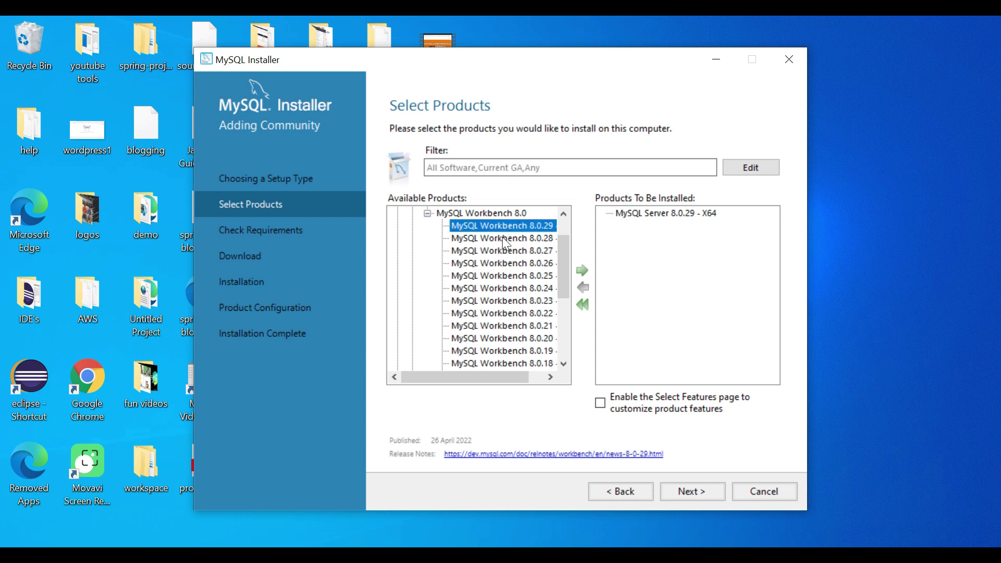
{"action": "left_click", "coordinate": [583, 270]}
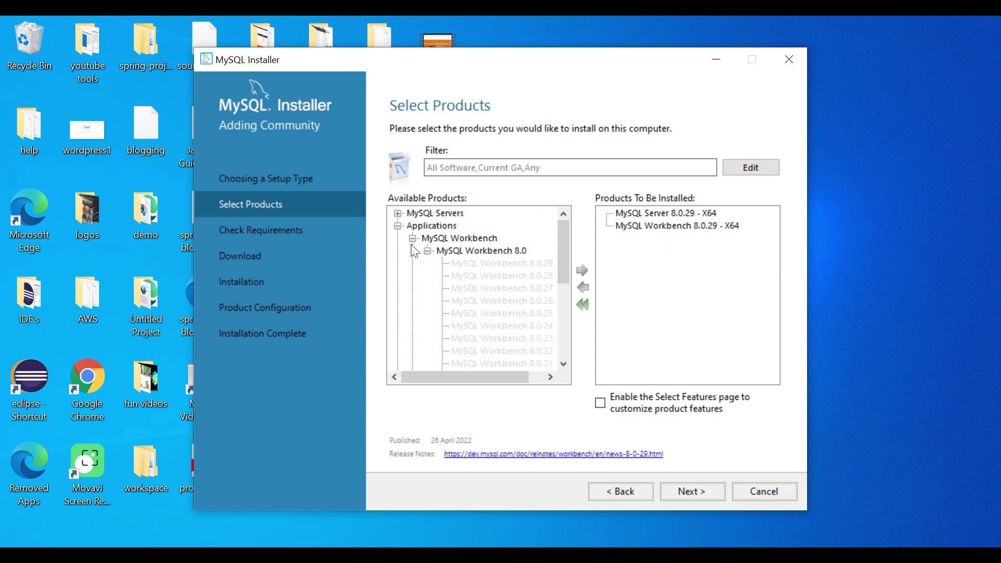
Add MySQL Shell 8.0.29 - X64 to the products to be installed.
{"action": "left_click", "coordinate": [412, 238]}
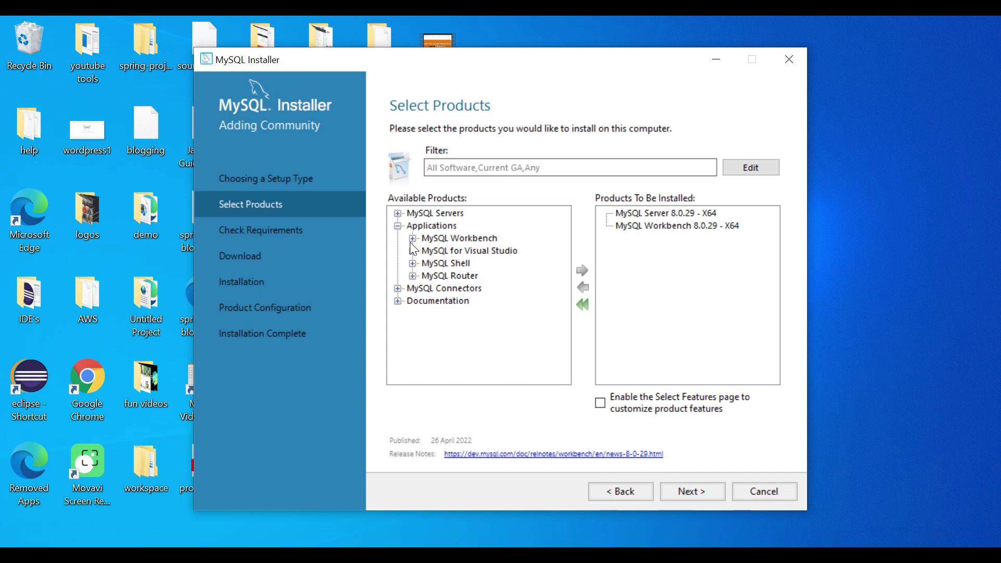
{"action": "left_click", "coordinate": [413, 264]}
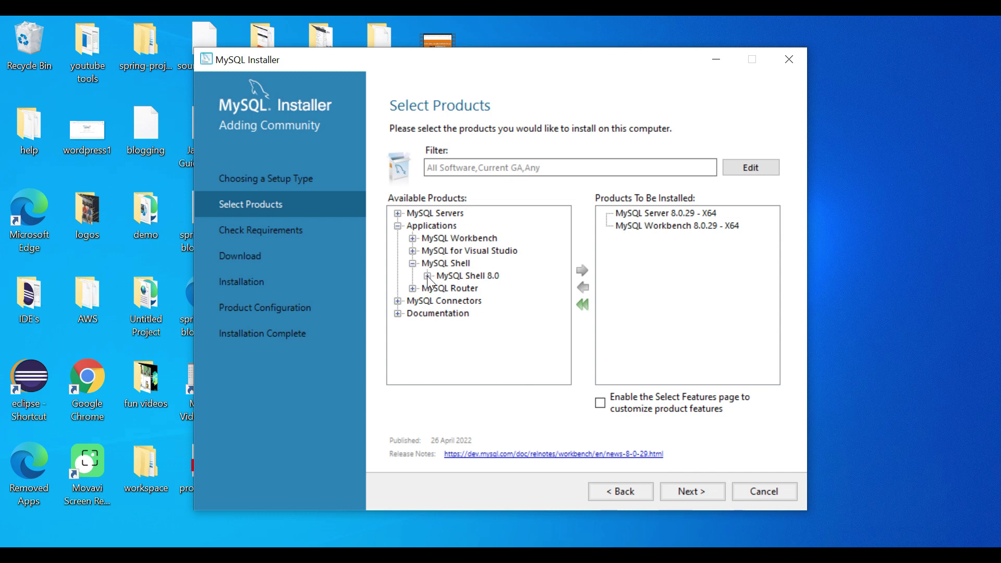
{"action": "left_click", "coordinate": [428, 275]}
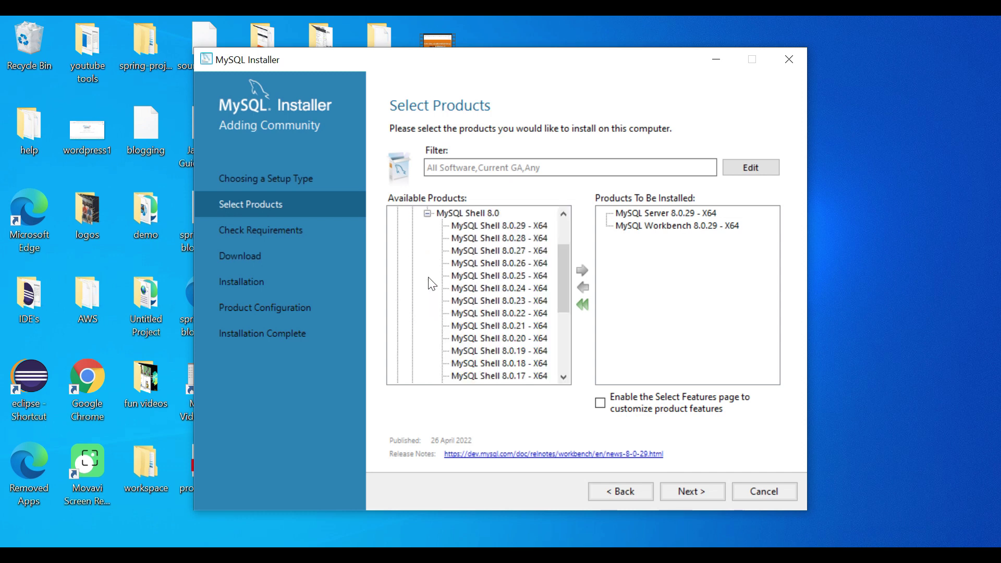
{"action": "left_click", "coordinate": [502, 225]}
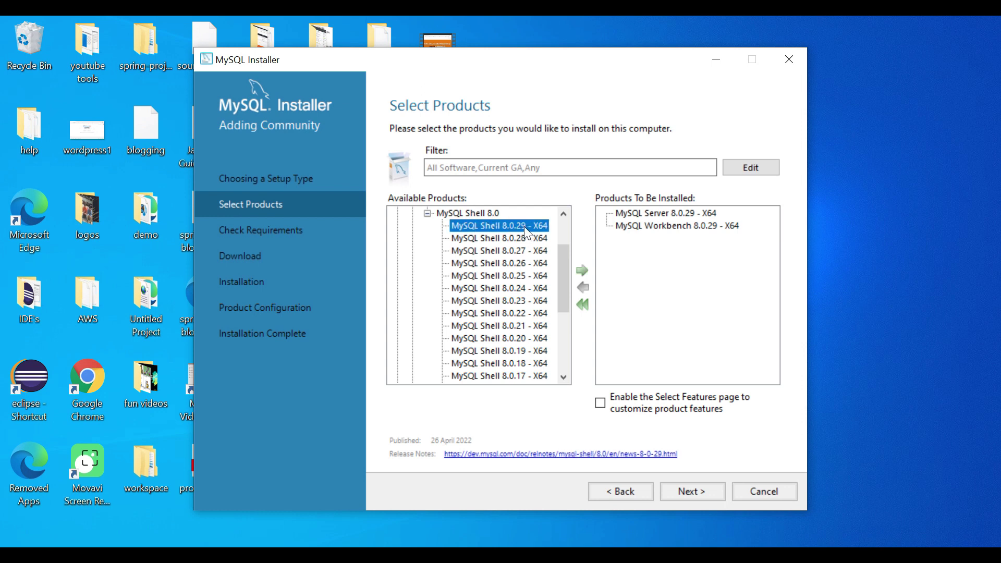
{"action": "left_click", "coordinate": [582, 269]}
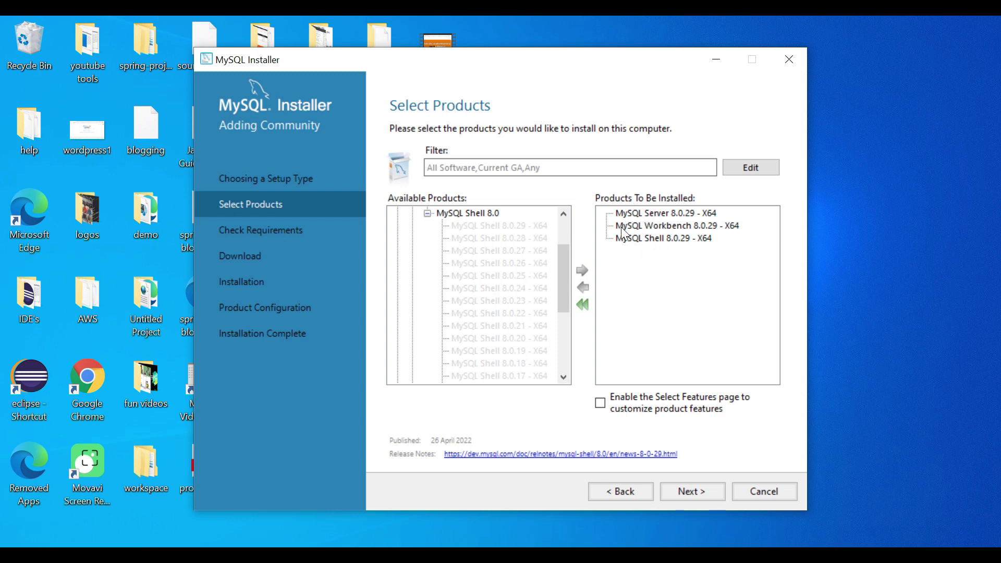
Move on to Check Requirements and execute the fix for missing requirements.
{"action": "left_click", "coordinate": [693, 490]}
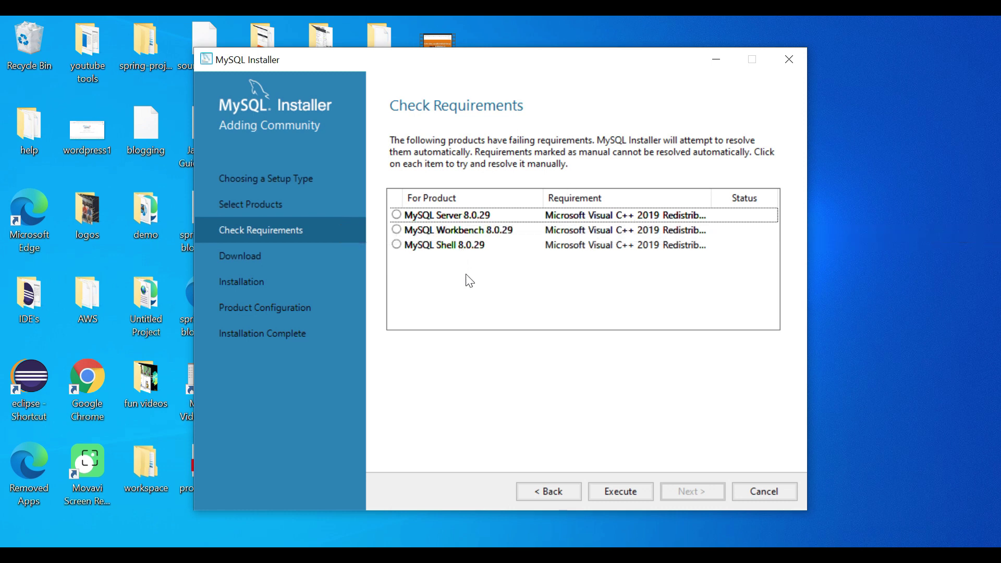
{"action": "left_click", "coordinate": [620, 490]}
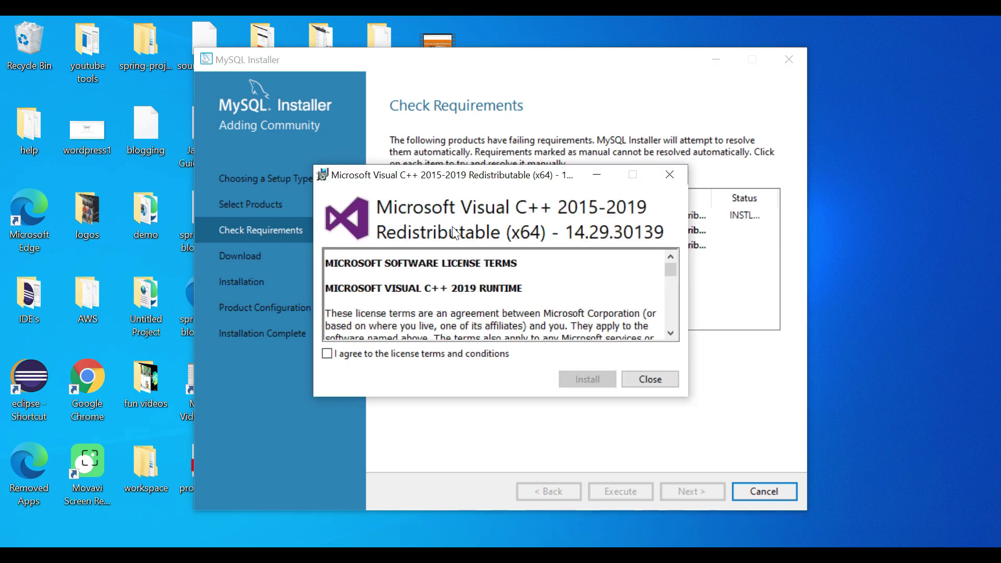
Accept the licence and install the Visual C++ 2015-2019 Redistributable (x64), then close its setup.
{"action": "left_click", "coordinate": [327, 354]}
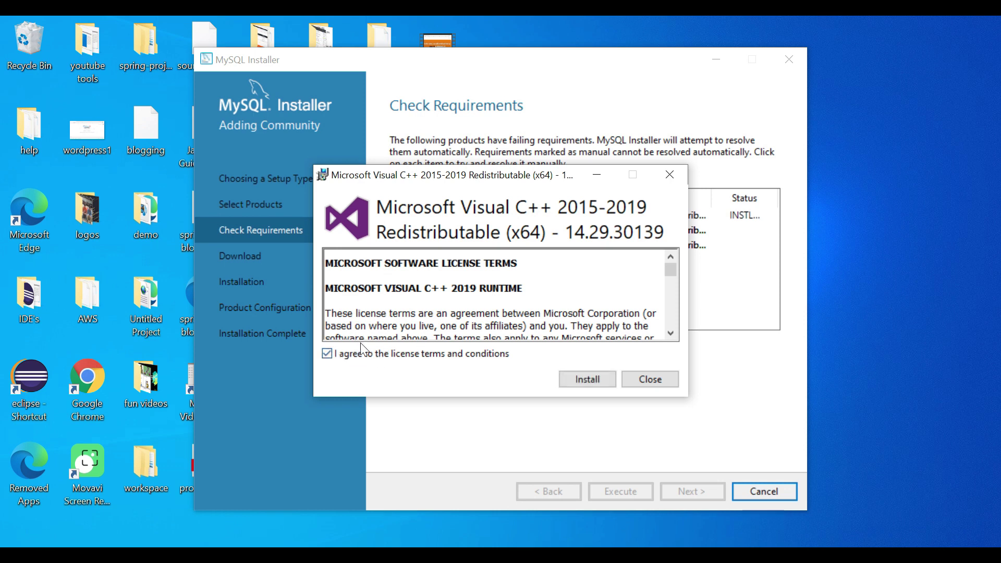
{"action": "left_click", "coordinate": [591, 382]}
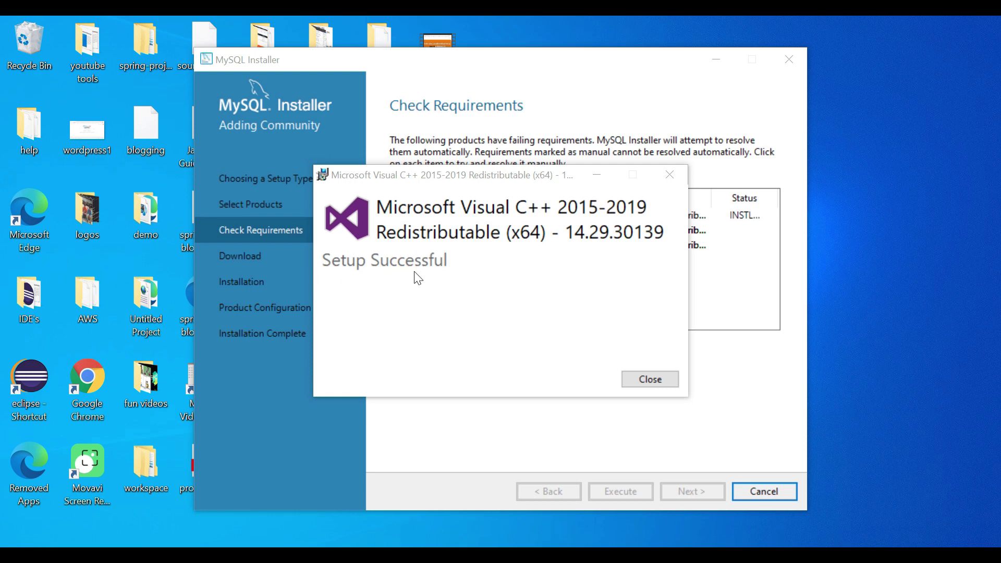
{"action": "left_click", "coordinate": [649, 379]}
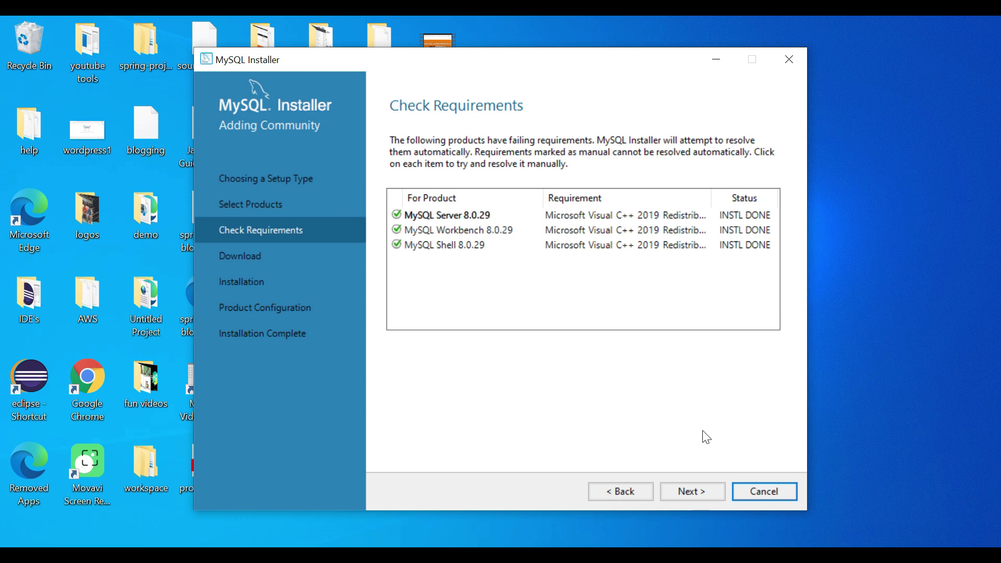
Execute the download of Server, Workbench and Shell 8.0.29 on the Download page.
{"action": "left_click", "coordinate": [691, 491]}
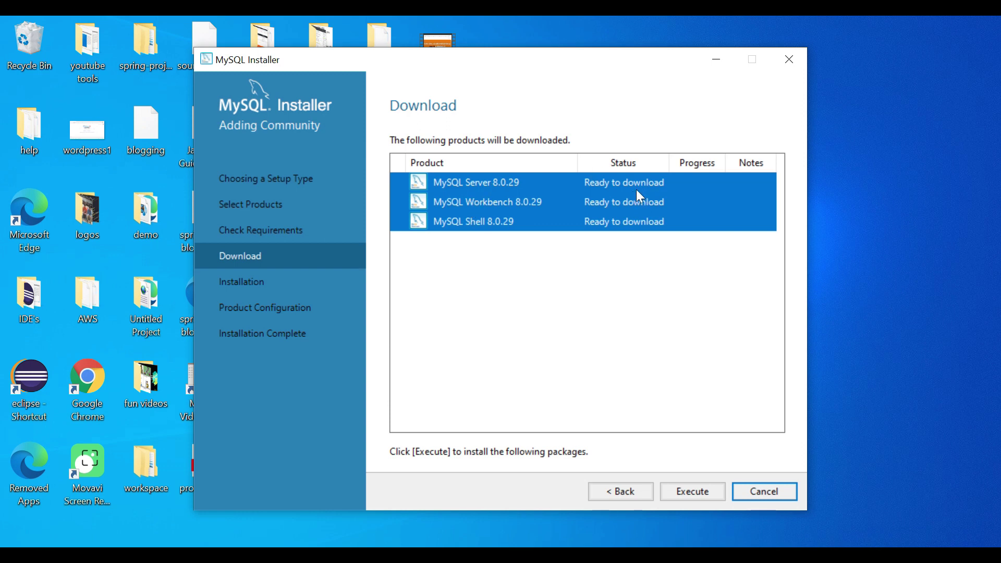
{"action": "left_click", "coordinate": [699, 493]}
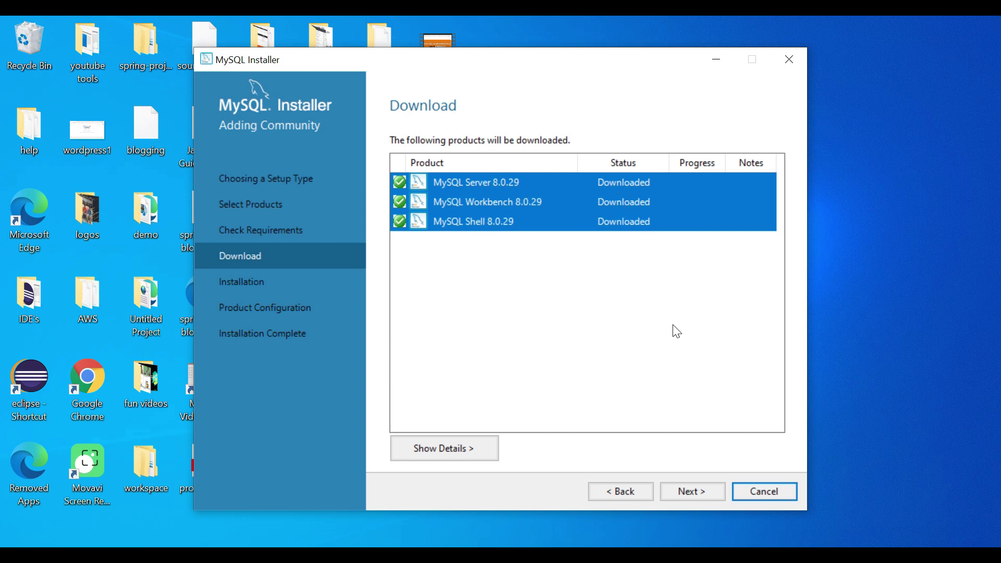
Install MySQL Server, Workbench and Shell 8.0.29, then proceed to Product Configuration.
{"action": "left_click", "coordinate": [697, 492]}
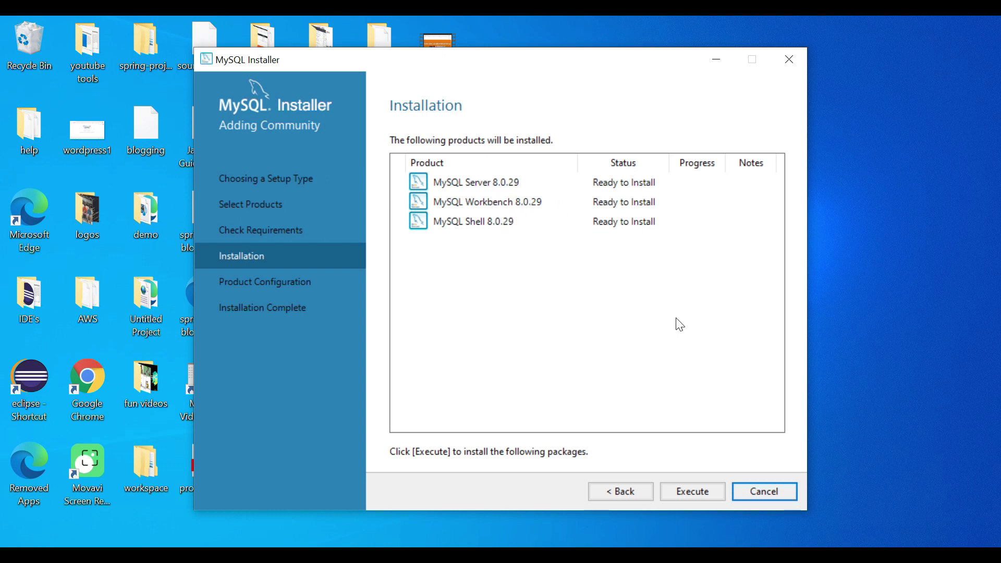
{"action": "left_click", "coordinate": [700, 497]}
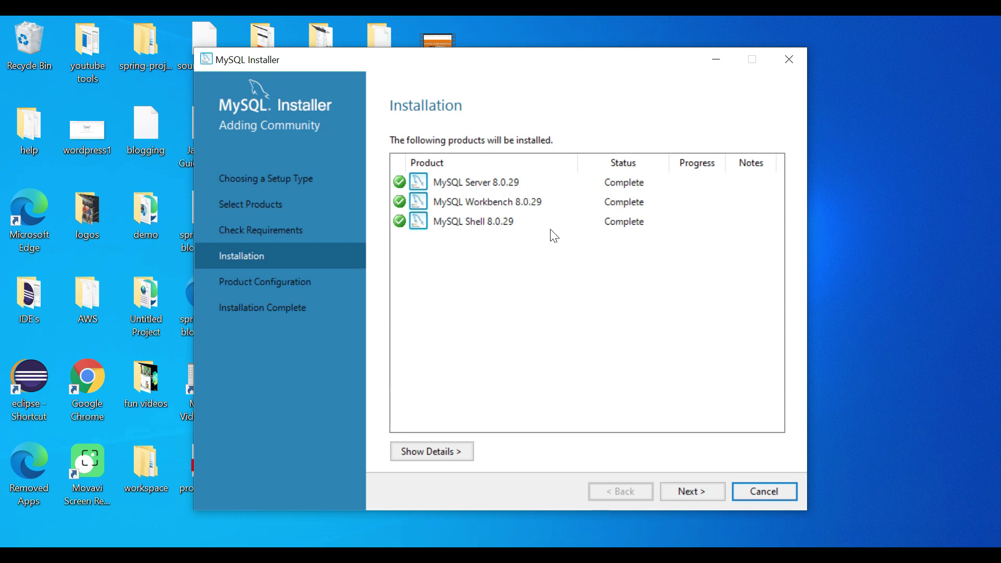
{"action": "left_click", "coordinate": [702, 493]}
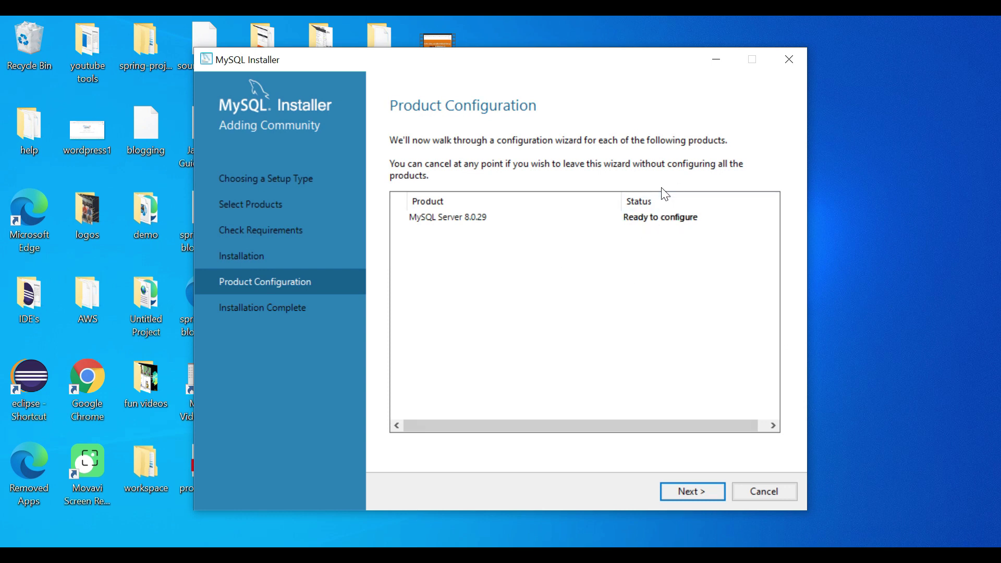
Accept Development Computer, port 3306 and strong password encryption for MySQL Server 8.0.29.
{"action": "left_click", "coordinate": [698, 493]}
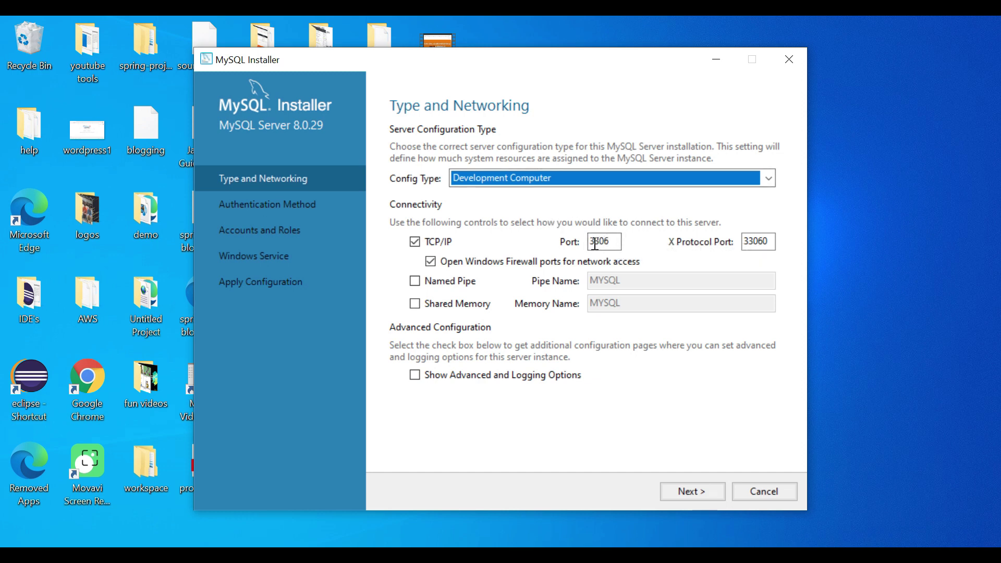
{"action": "left_click_drag", "start_coordinate": [606, 243], "coordinate": [583, 243]}
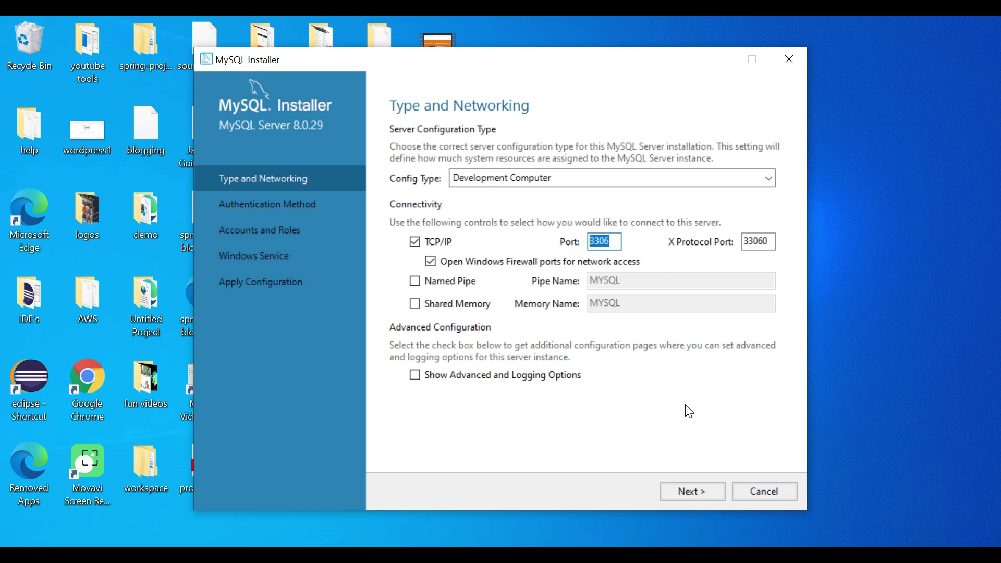
{"action": "left_click", "coordinate": [693, 489]}
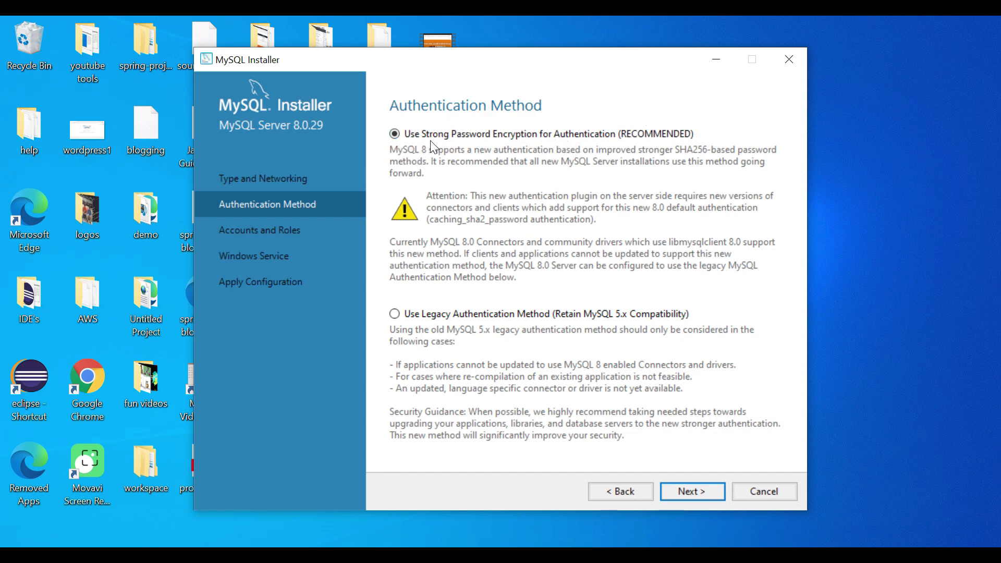
{"action": "left_click", "coordinate": [692, 490]}
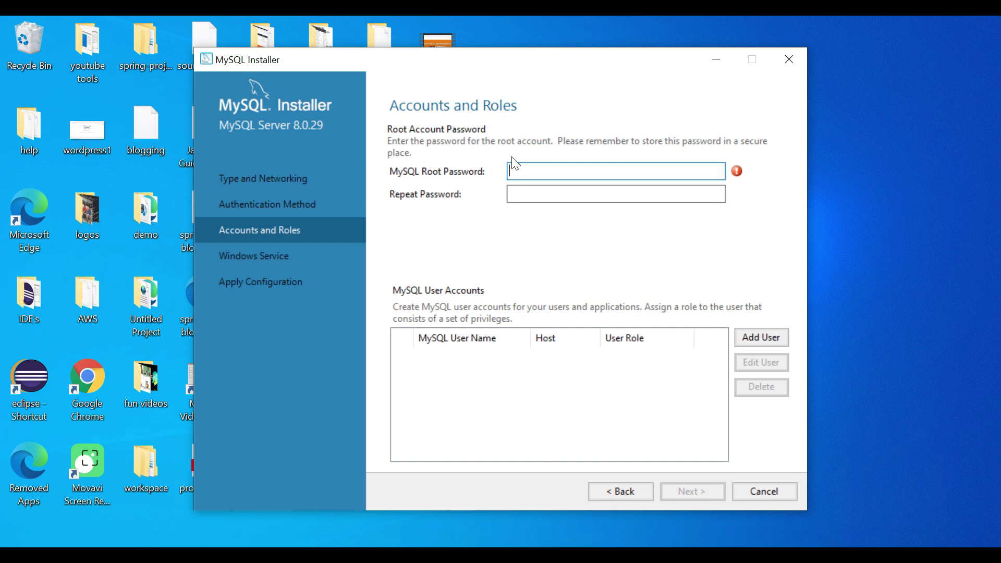
Enter and confirm the root account password, then advance to Windows Service settings.
{"action": "type", "text": "root"}
{"action": "key", "text": "Tab"}
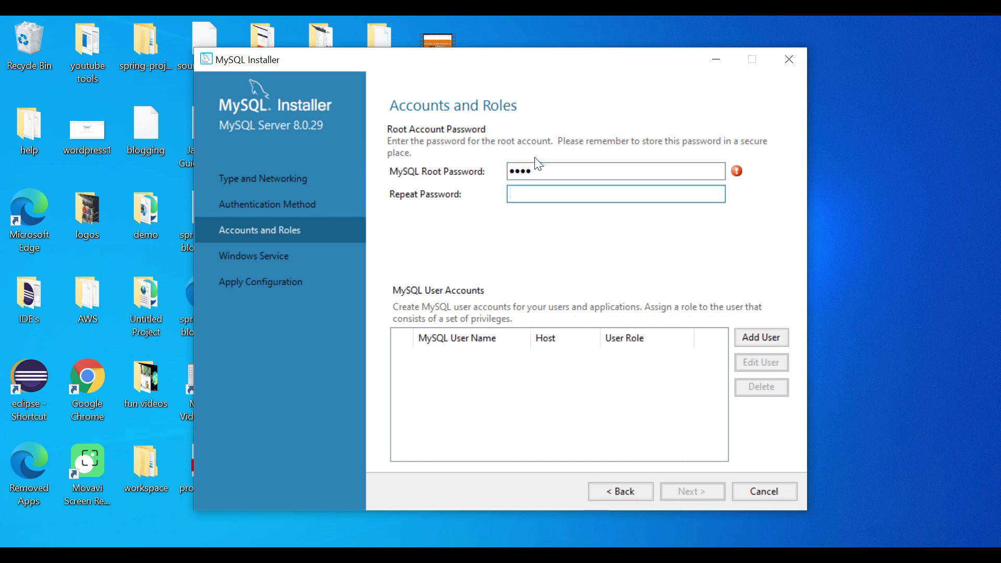
{"action": "left_click_drag", "start_coordinate": [543, 170], "coordinate": [500, 167]}
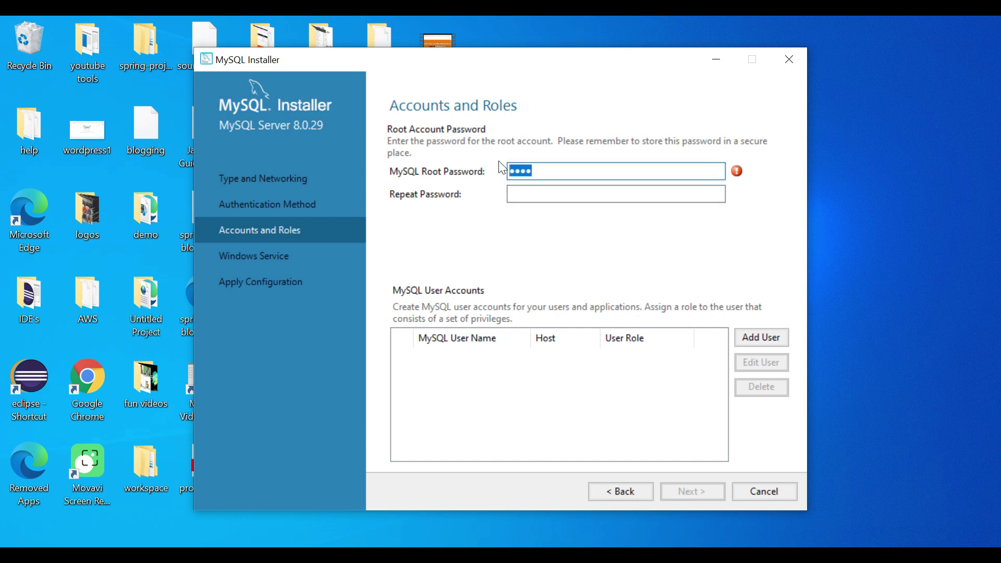
{"action": "type", "text": "admin@123admin@123"}
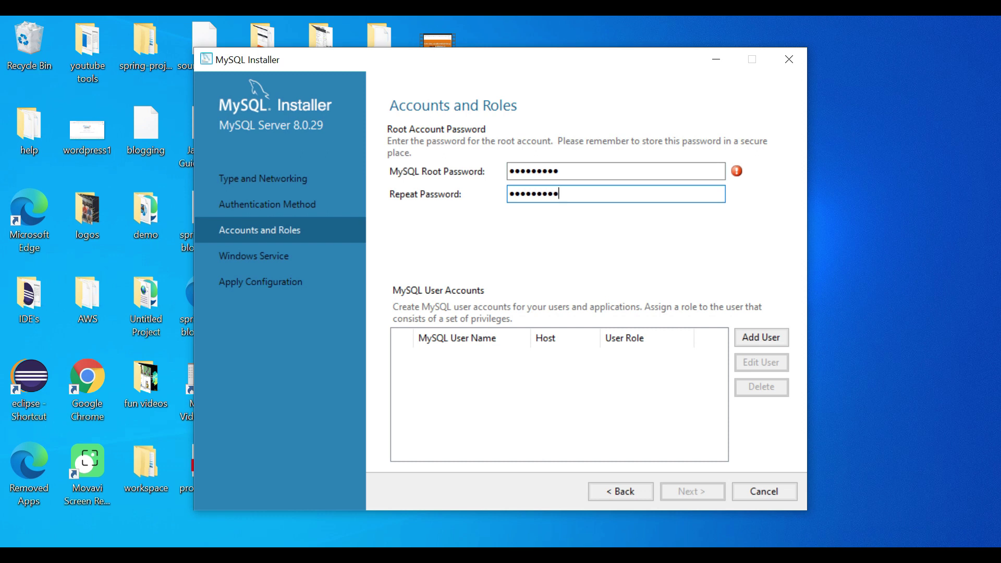
{"action": "left_click_drag", "start_coordinate": [567, 196], "coordinate": [505, 170]}
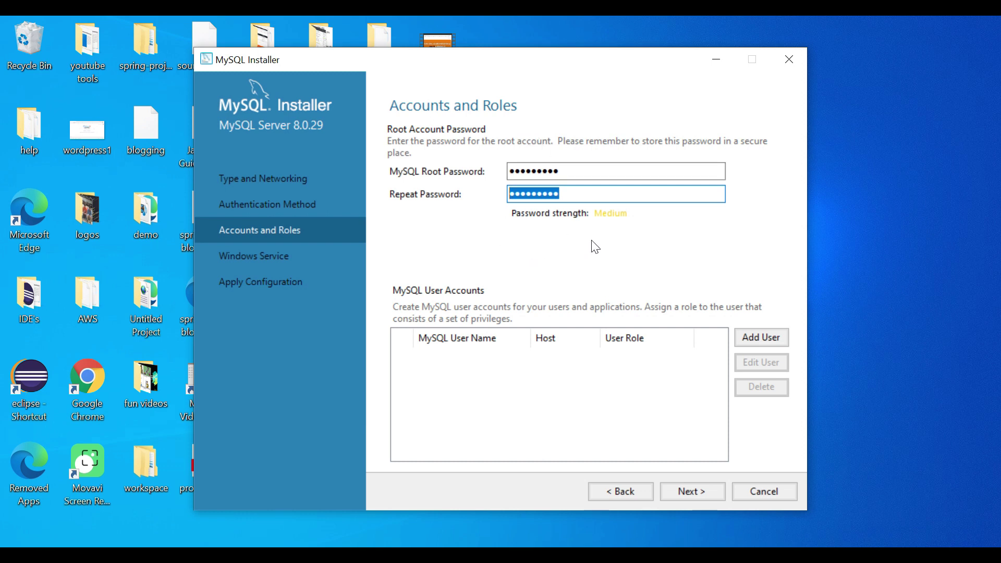
{"action": "left_click", "coordinate": [697, 491]}
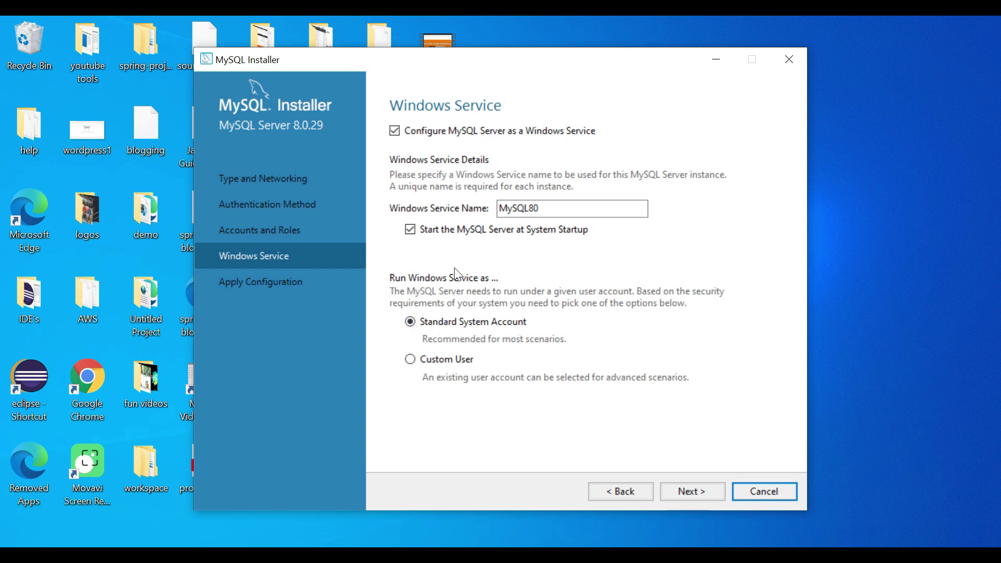
Keep the MySQL80 Windows service defaults and execute the server configuration.
{"action": "left_click", "coordinate": [692, 495]}
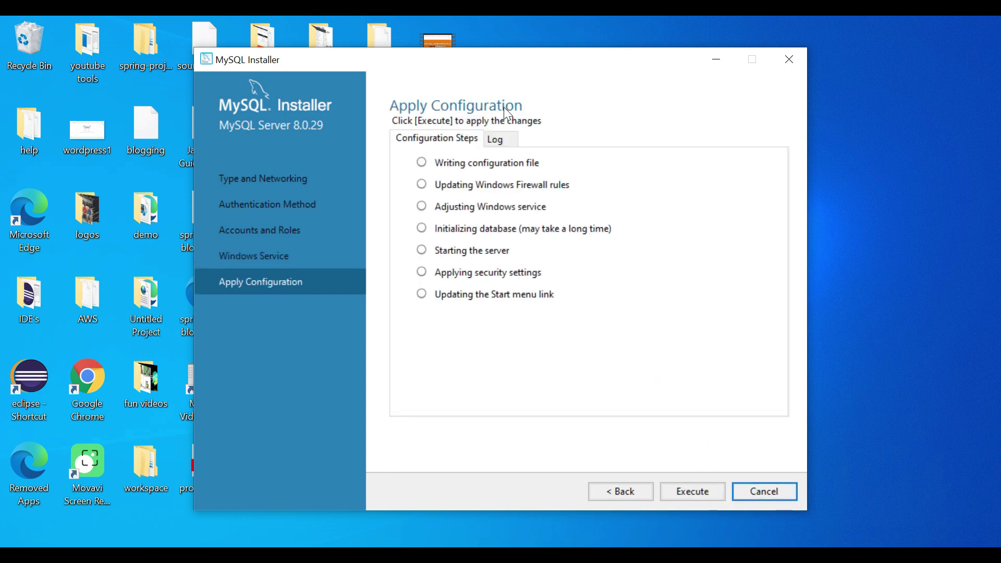
{"action": "left_click", "coordinate": [697, 495]}
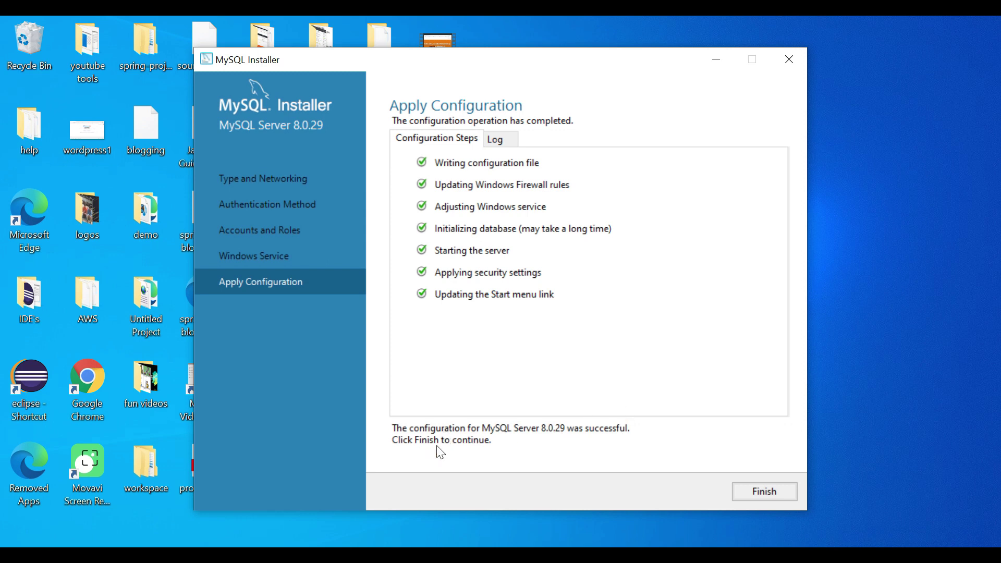
Finish the installer with MySQL Workbench and MySQL Shell set to launch.
{"action": "left_click", "coordinate": [764, 498]}
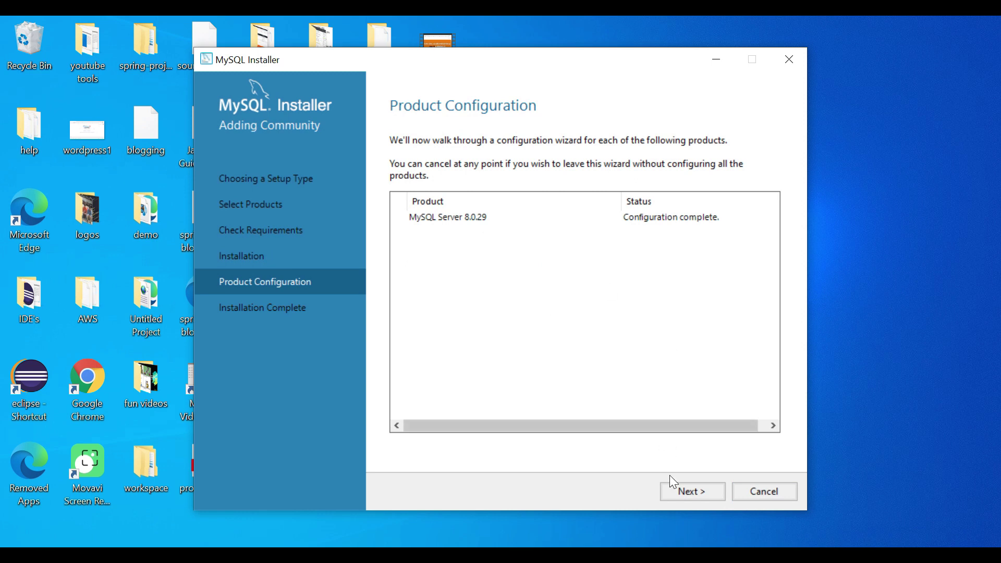
{"action": "left_click", "coordinate": [686, 493]}
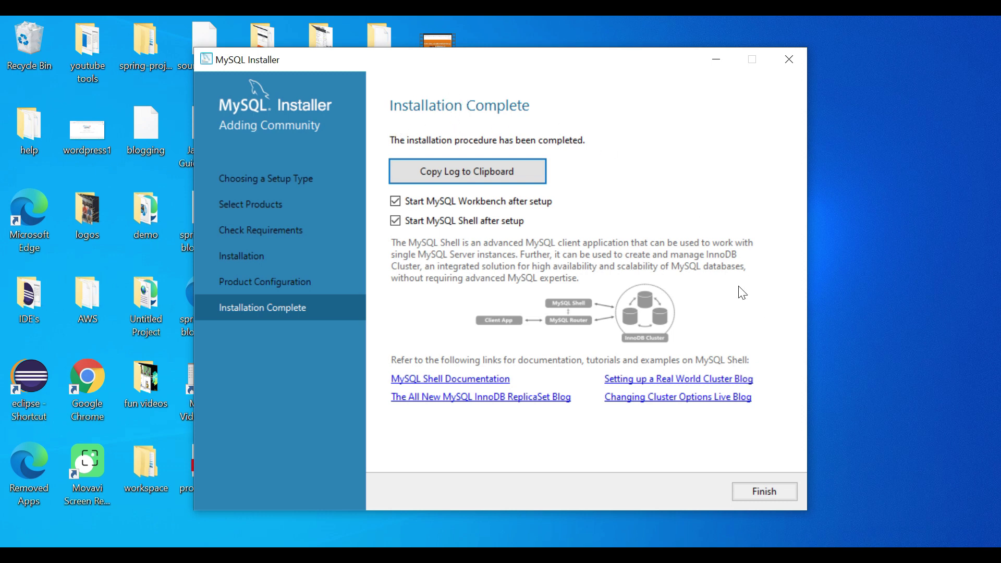
{"action": "left_click", "coordinate": [765, 494]}
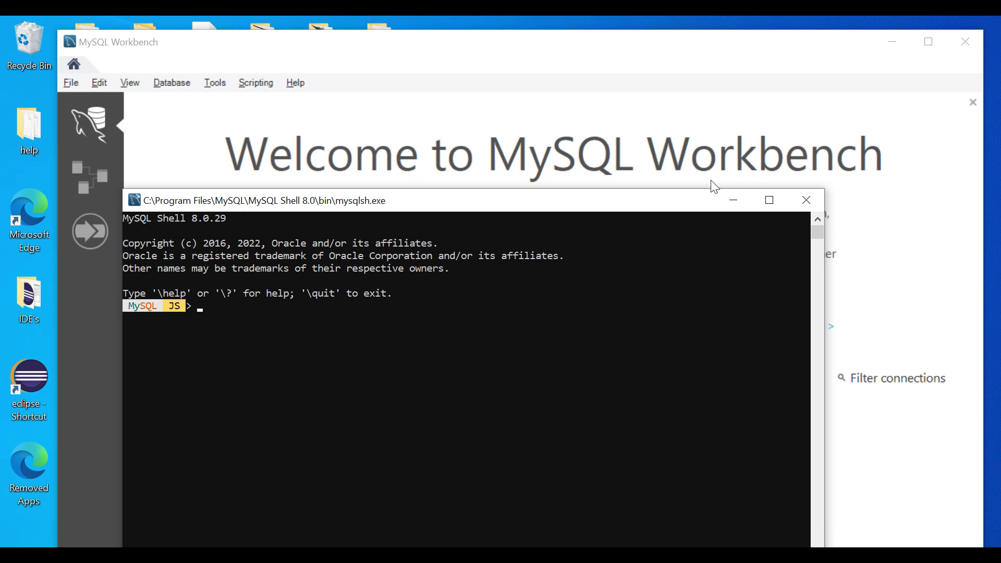
Connect Workbench to Local instance MySQL80 as root by entering the root password.
{"action": "left_click", "coordinate": [733, 204]}
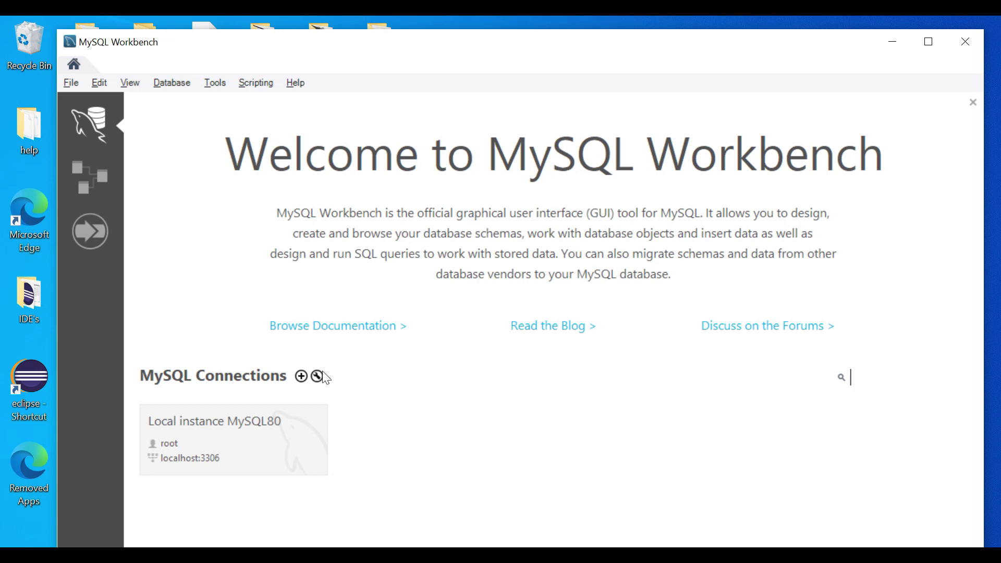
{"action": "left_click", "coordinate": [245, 440]}
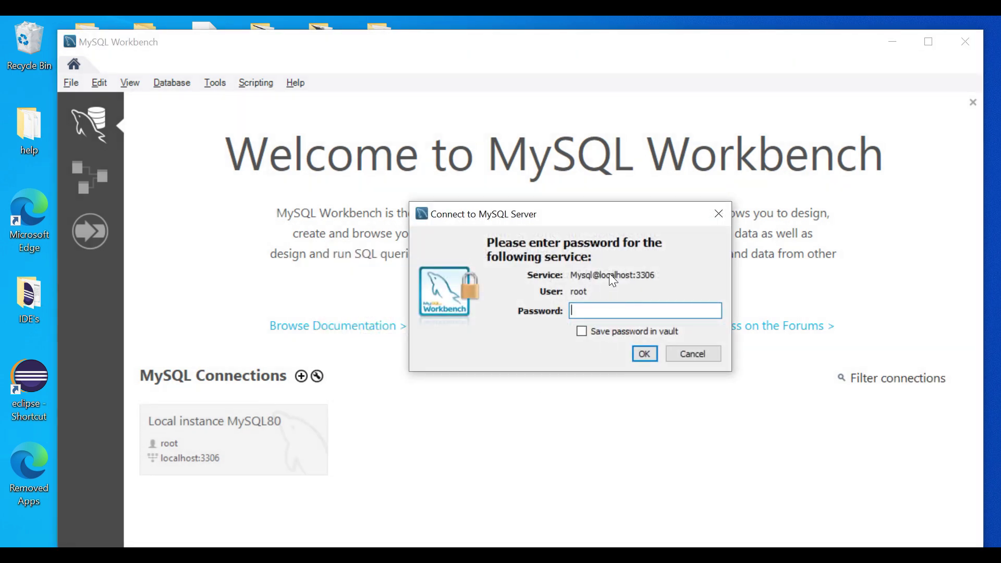
{"action": "type", "text": "**"}
{"action": "key", "text": "ctrl+a"}
{"action": "key", "text": "BackSpace"}
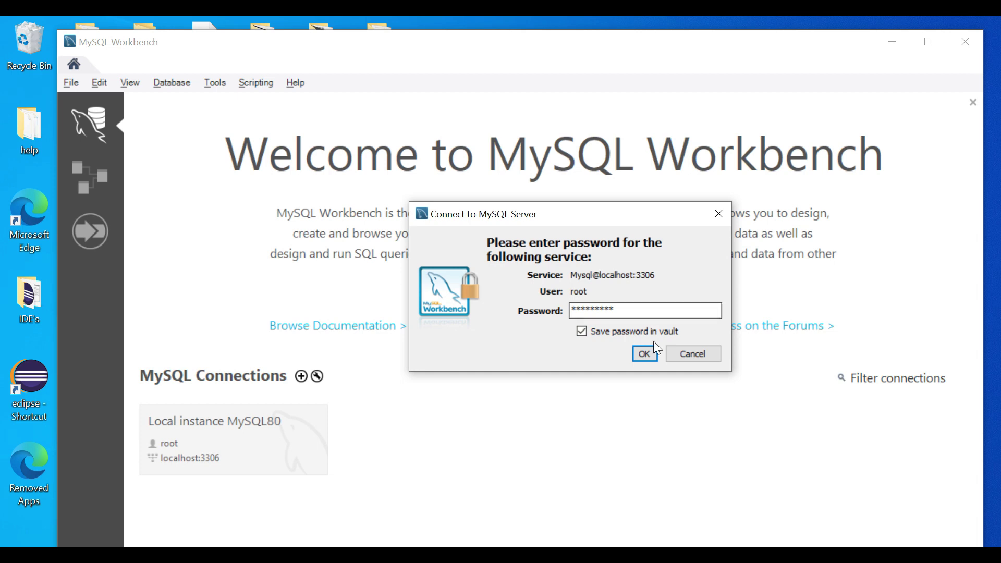
{"action": "left_click", "coordinate": [649, 354]}
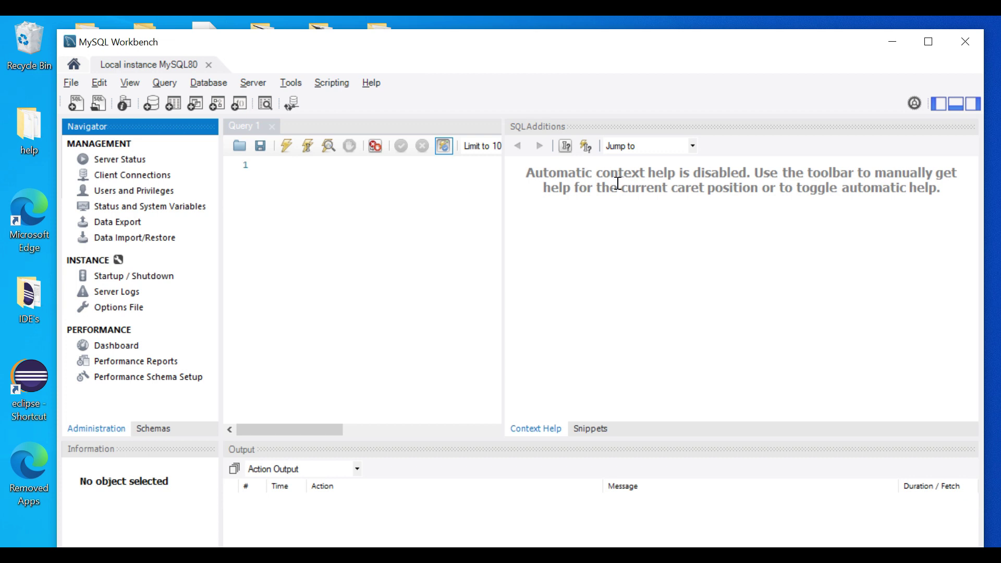
Write and run 'create database demo;' in the Query 1 editor.
{"action": "left_click_drag", "start_coordinate": [501, 207], "coordinate": [796, 190]}
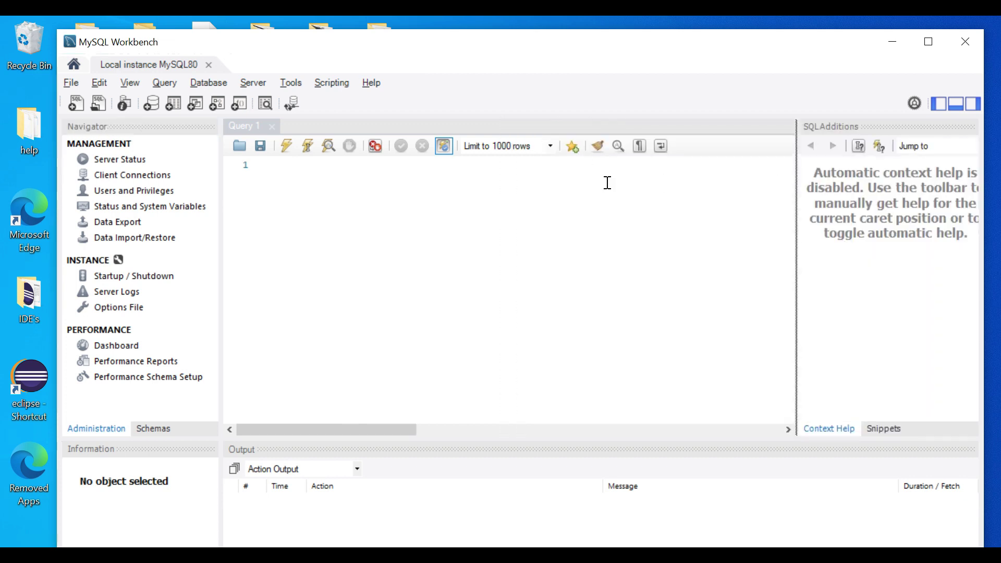
{"action": "left_click", "coordinate": [383, 177]}
{"action": "type", "text": "cre"}
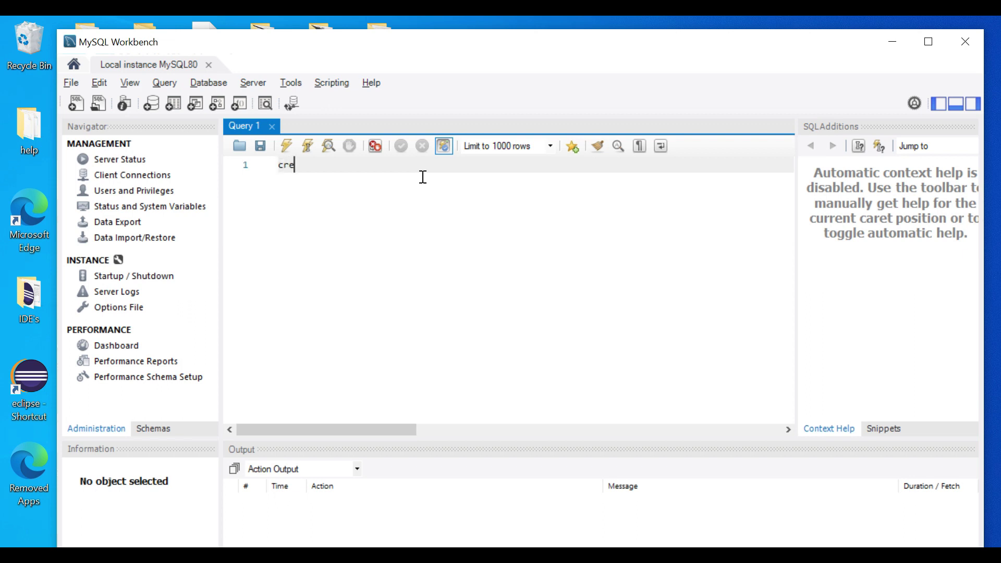
{"action": "type", "text": "ate databas"}
{"action": "key", "text": "BackSpace"}
{"action": "type", "text": "e demo;"}
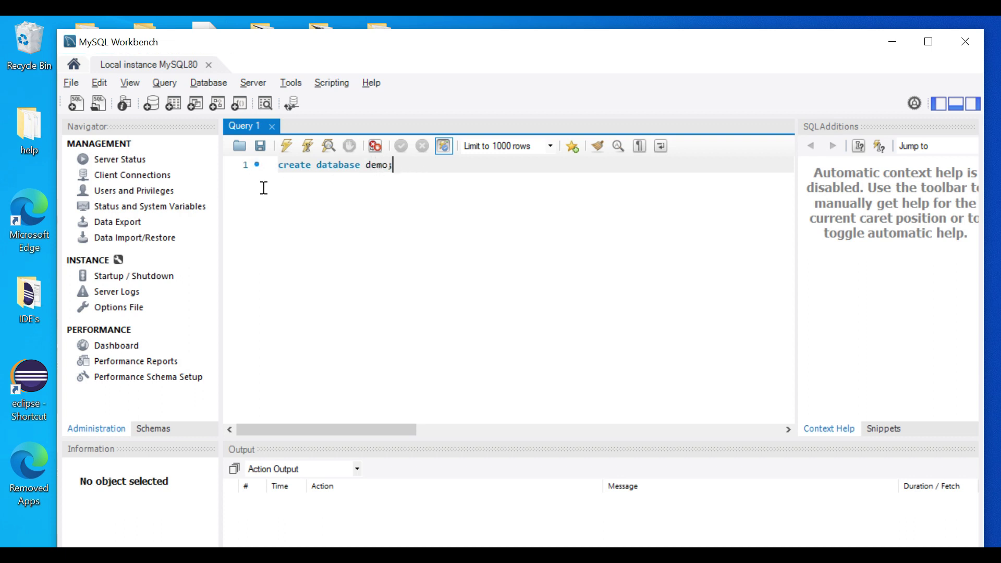
{"action": "left_click", "coordinate": [267, 167]}
{"action": "left_click", "coordinate": [286, 146]}
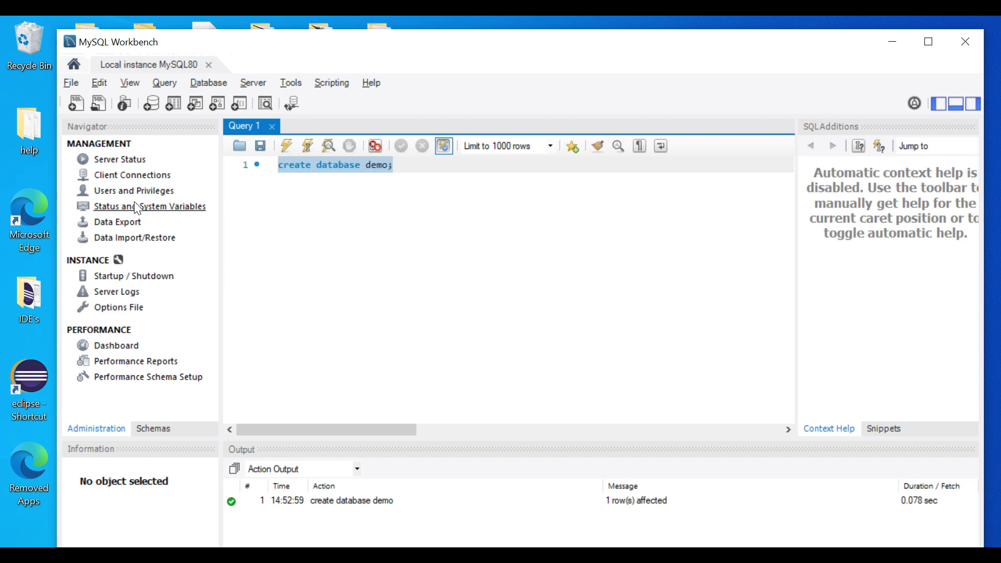
Refresh the Schemas list to confirm demo appears, then bring up the Start menu.
{"action": "left_click", "coordinate": [153, 131]}
{"action": "left_click", "coordinate": [158, 410]}
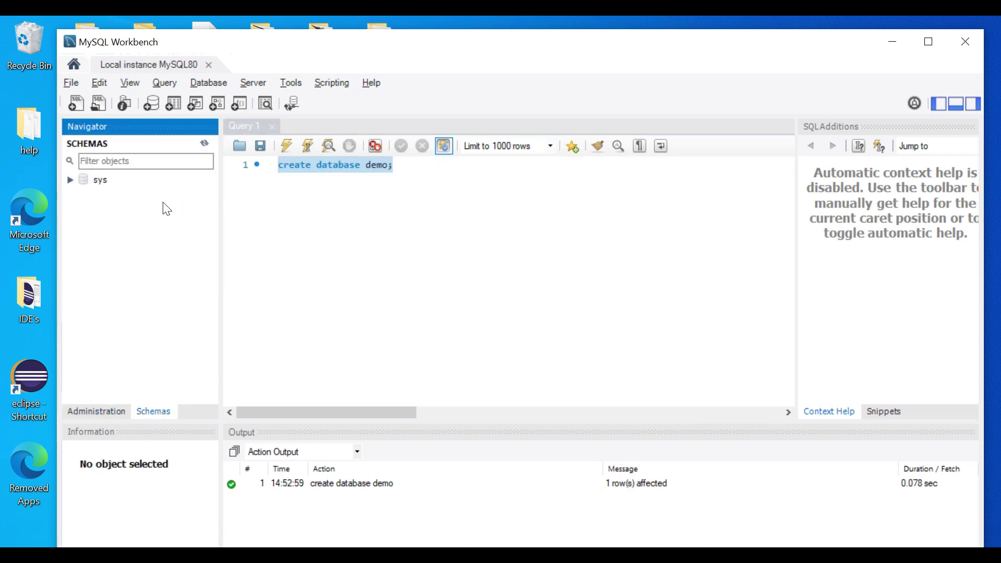
{"action": "left_click", "coordinate": [205, 142]}
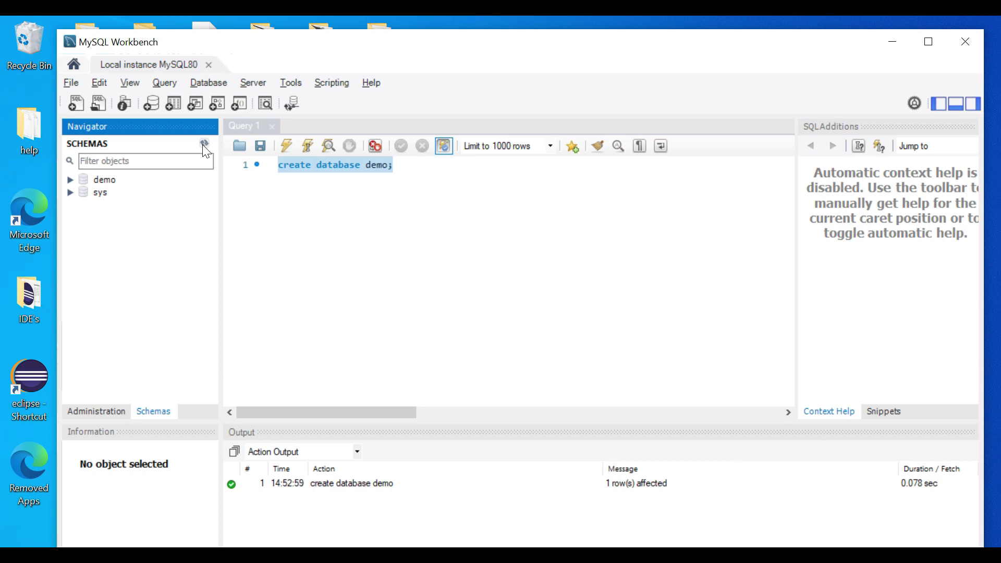
{"action": "left_click", "coordinate": [102, 179]}
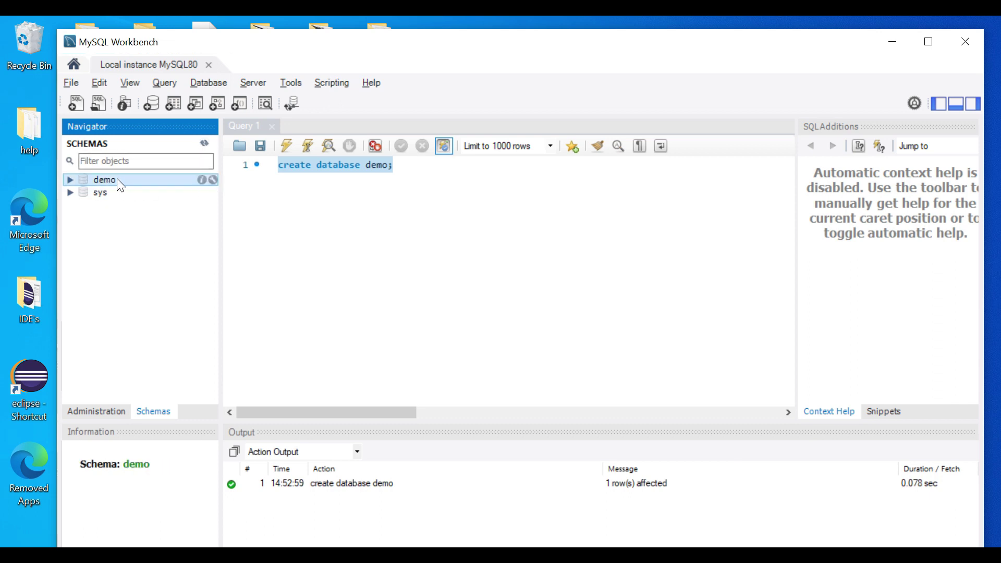
{"action": "left_click", "coordinate": [426, 170]}
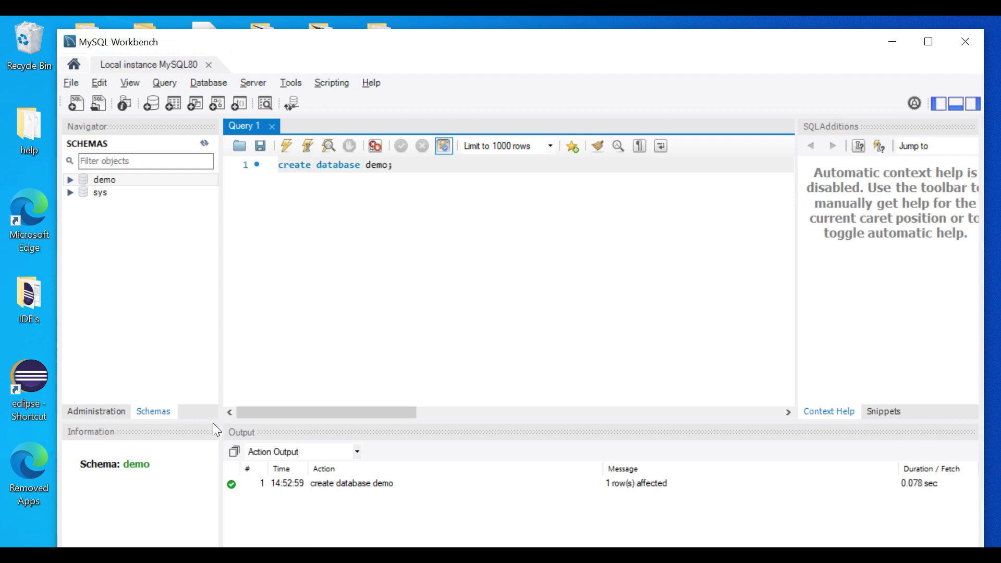
{"action": "key", "text": "super"}
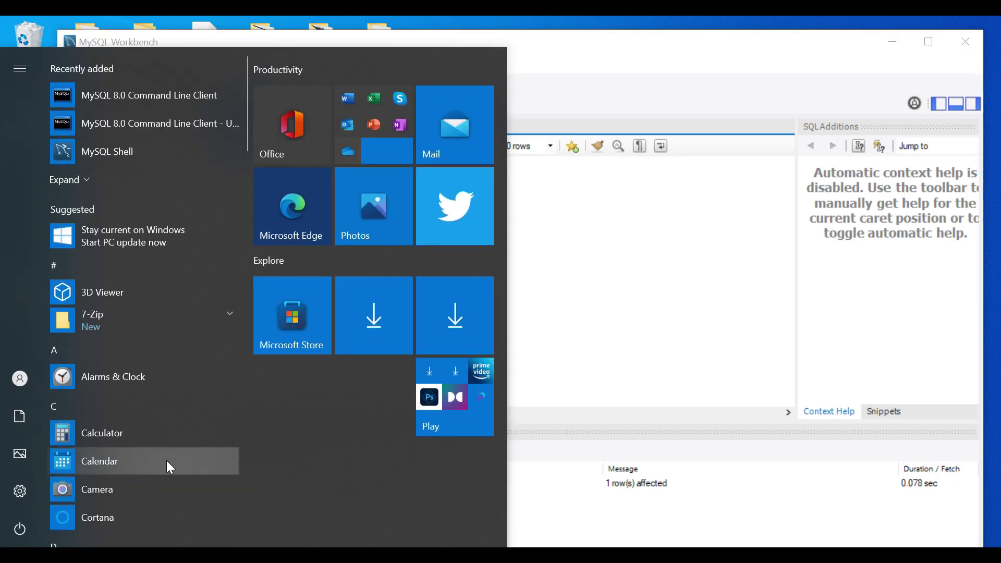
Search 'comm' and launch Command Prompt.
{"action": "left_click", "coordinate": [167, 461]}
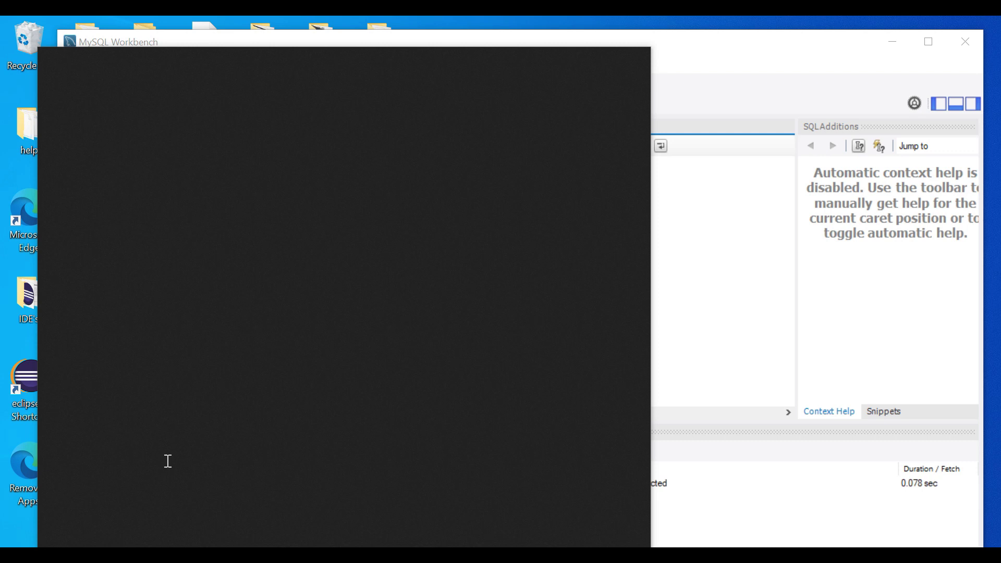
{"action": "type", "text": "comm"}
{"action": "left_click", "coordinate": [139, 138]}
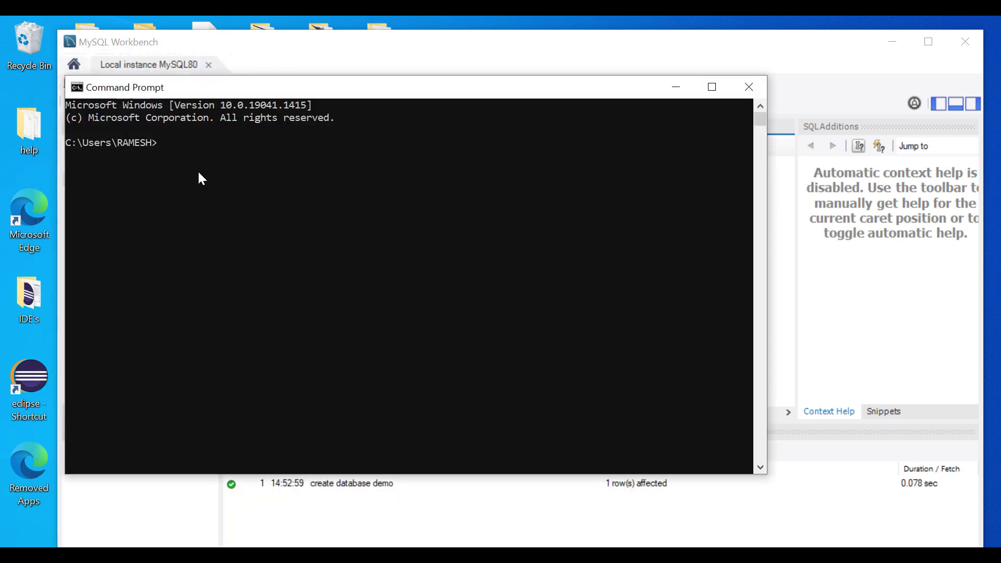
In Explorer, browse to C:\Program Files\MySQL\MySQL Server 8.0\bin and copy its path.
{"action": "key", "text": "alt+Tab"}
{"action": "key", "text": "Tab"}
{"action": "key", "text": "Tab"}
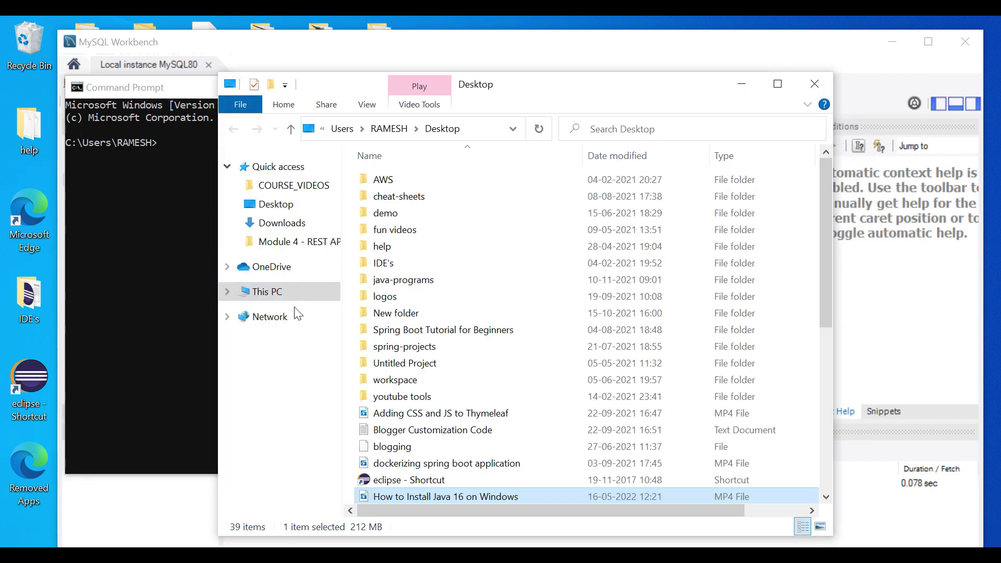
{"action": "left_click", "coordinate": [266, 290]}
{"action": "double_click", "coordinate": [445, 383]}
{"action": "scroll", "coordinate": [472, 289], "scroll_direction": "down", "scroll_amount": 1}
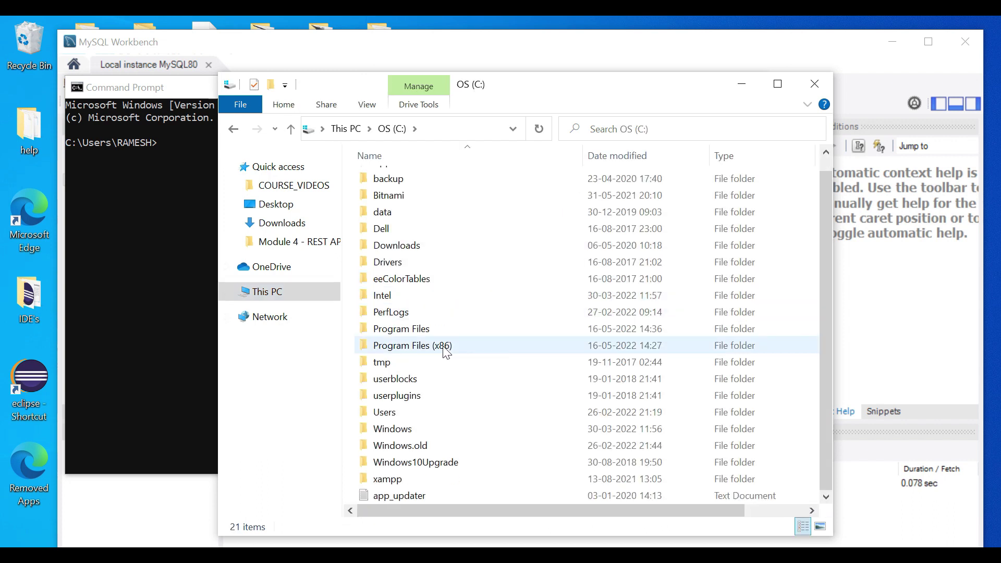
{"action": "double_click", "coordinate": [411, 330]}
{"action": "scroll", "coordinate": [486, 324], "scroll_direction": "down", "scroll_amount": 2}
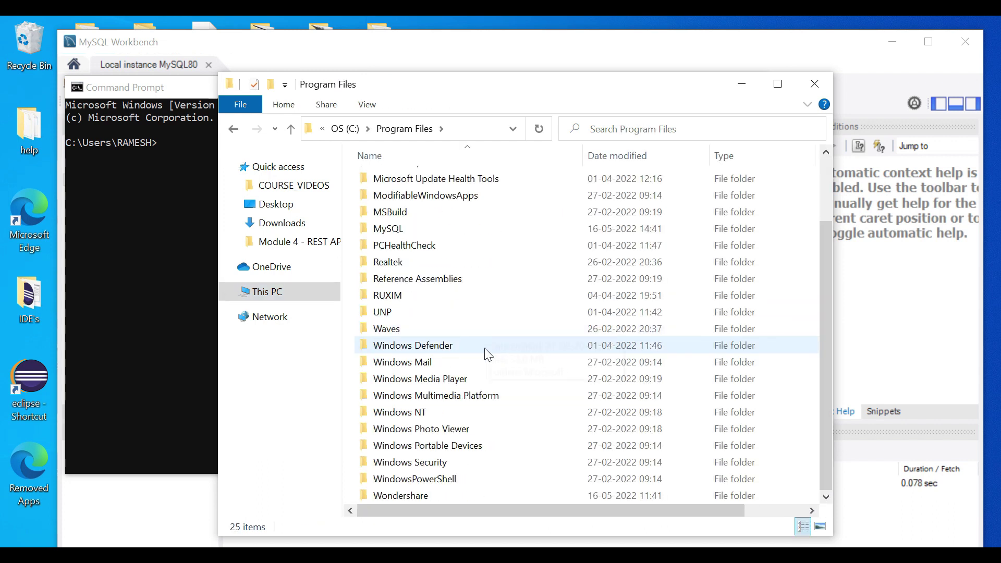
{"action": "scroll", "coordinate": [449, 400], "scroll_direction": "up", "scroll_amount": 2}
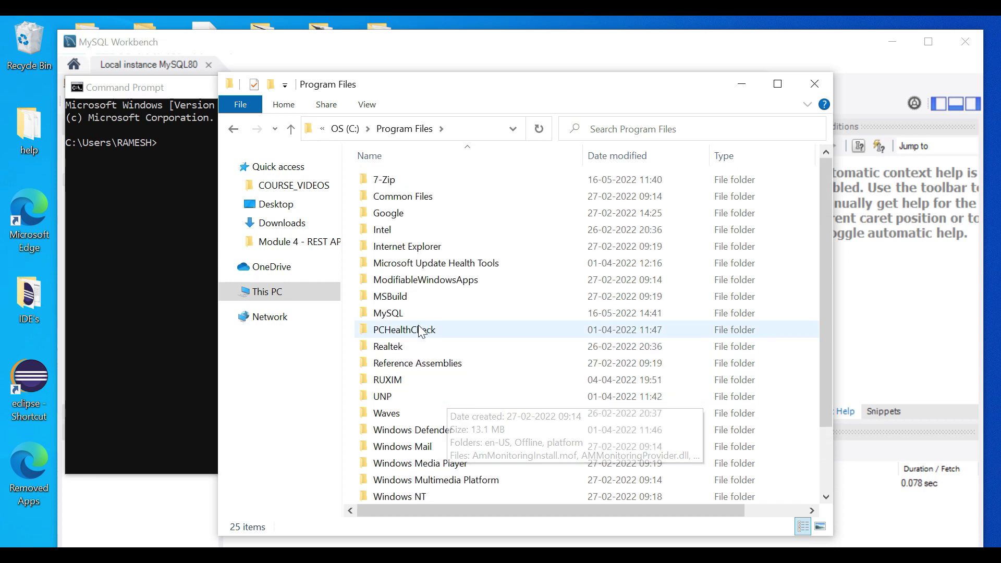
{"action": "double_click", "coordinate": [389, 314]}
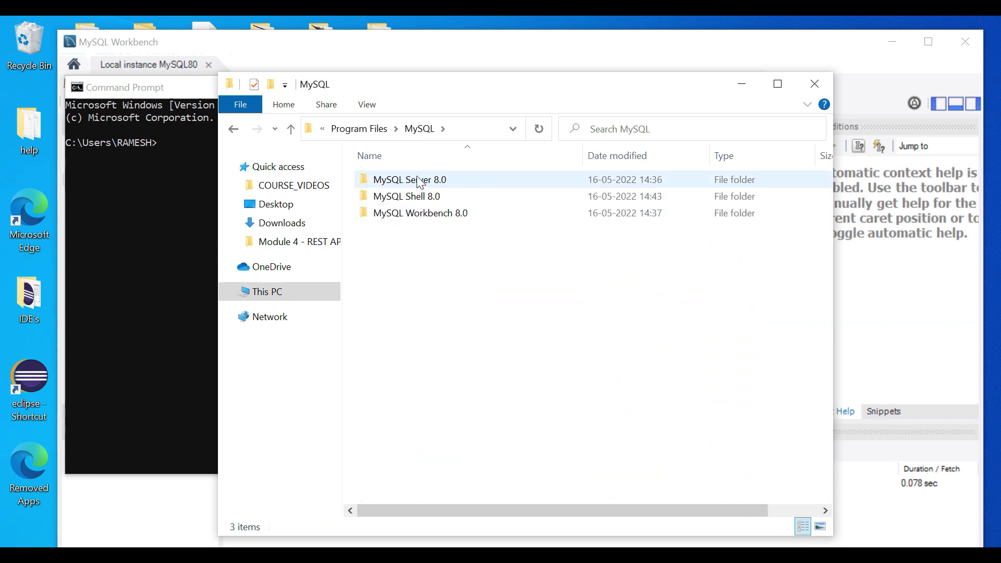
{"action": "double_click", "coordinate": [400, 183]}
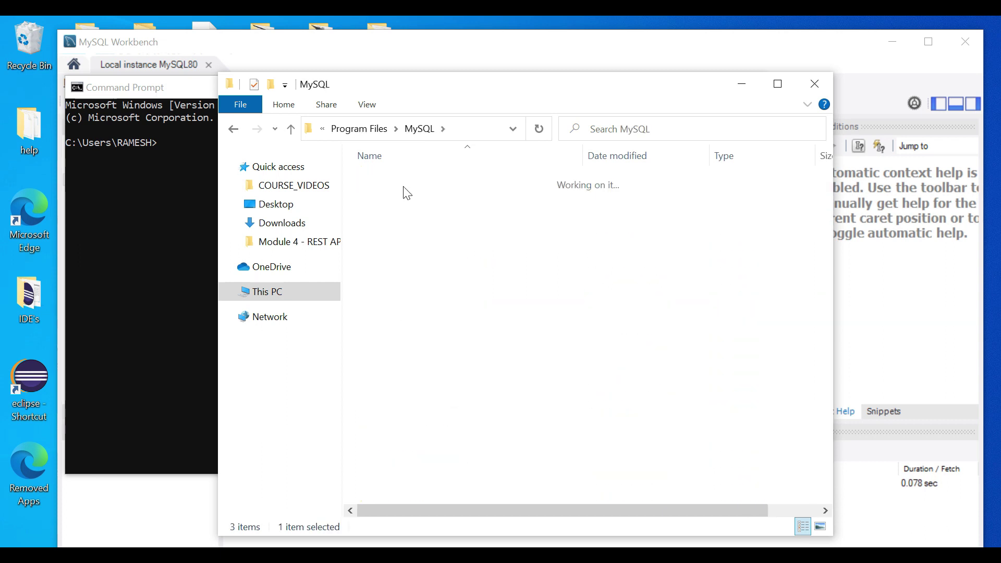
{"action": "double_click", "coordinate": [400, 183]}
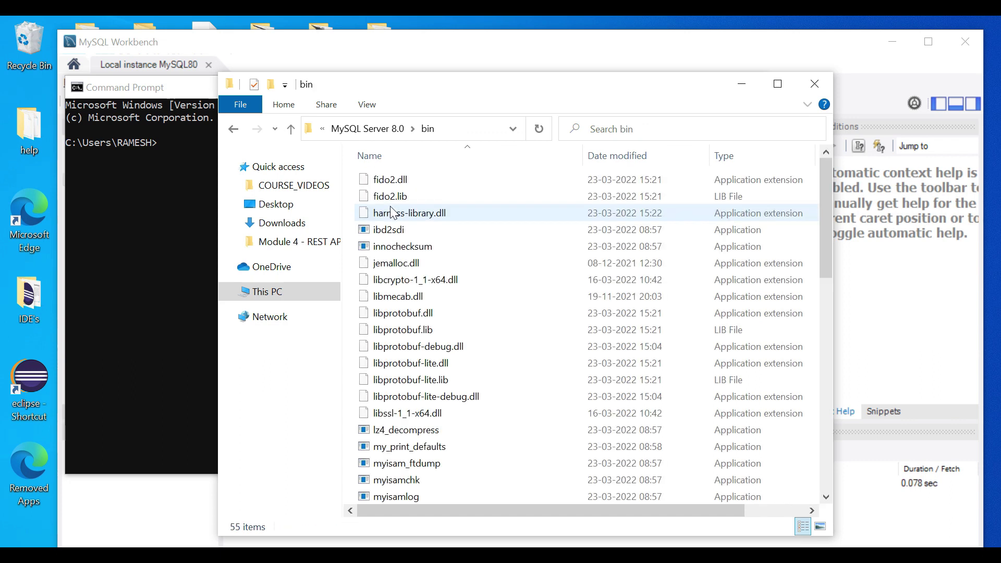
{"action": "left_click", "coordinate": [465, 136]}
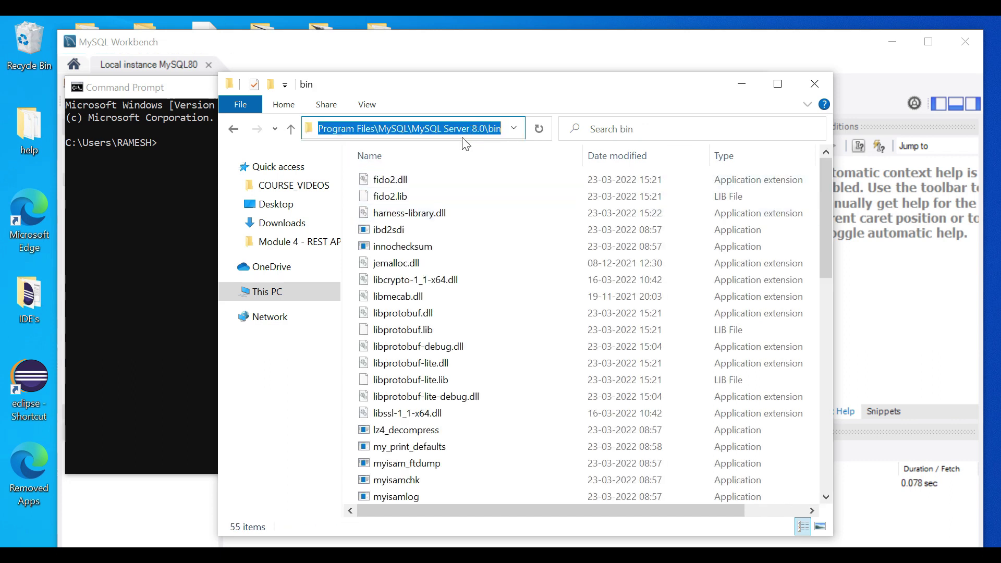
cd into the pasted MySQL bin folder and log in with mysql -u root -p.
{"action": "left_click", "coordinate": [815, 86]}
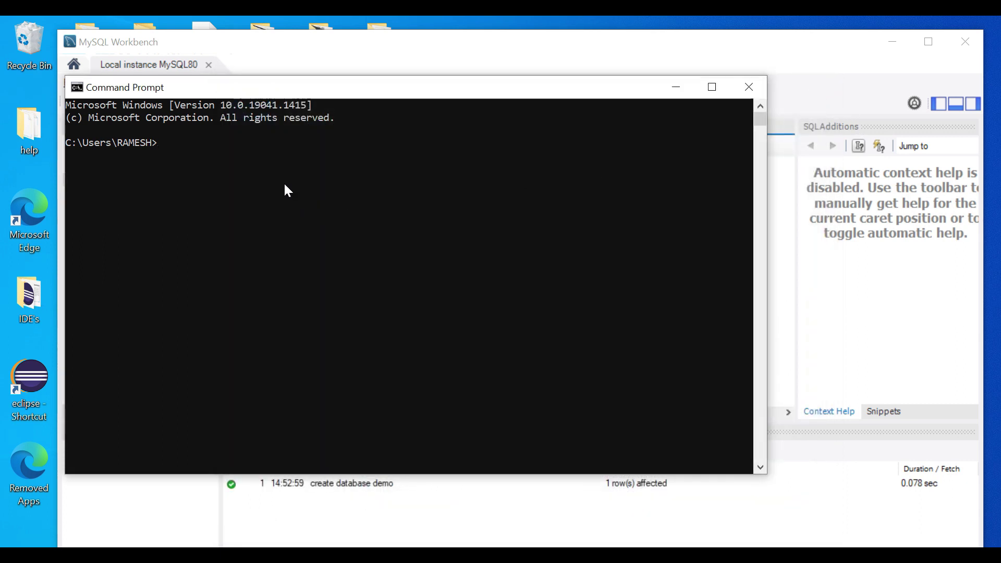
{"action": "type", "text": "cd"}
{"action": "type", "text": "C:\\Program Files\\MySQL\\MySQL Server 8.0\\bin"}
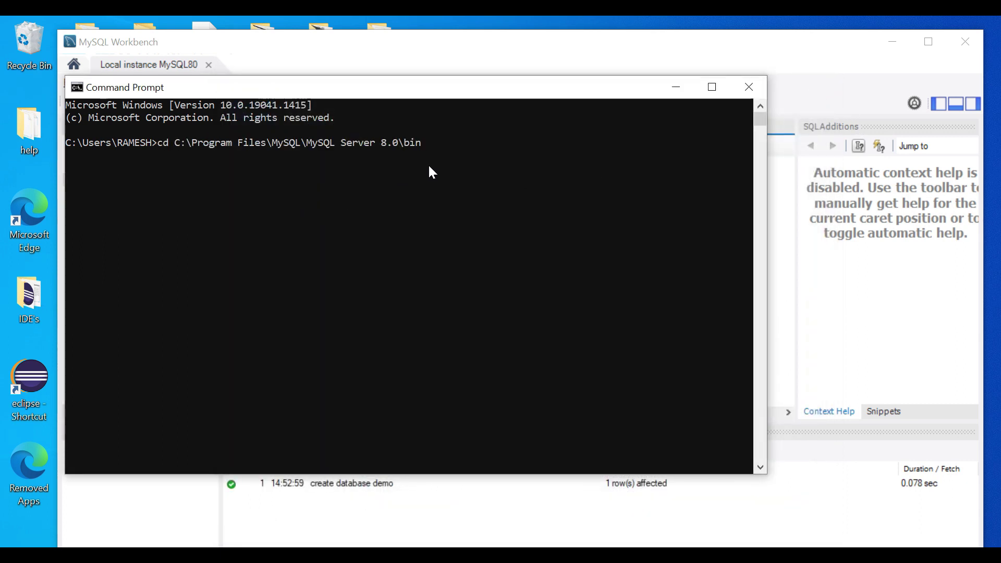
{"action": "key", "text": "Return"}
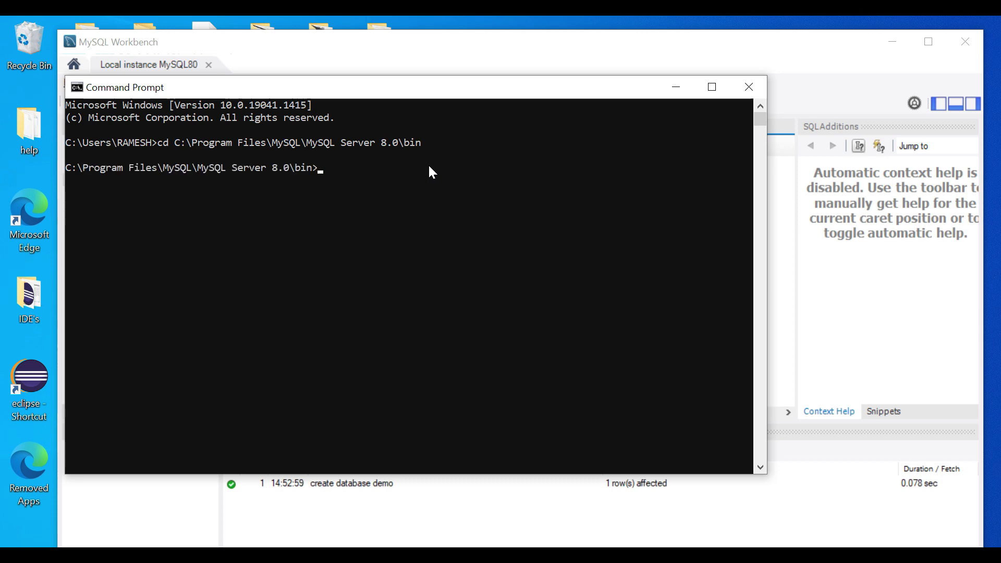
{"action": "type", "text": "mysql -u root -p"}
{"action": "key", "text": "Return"}
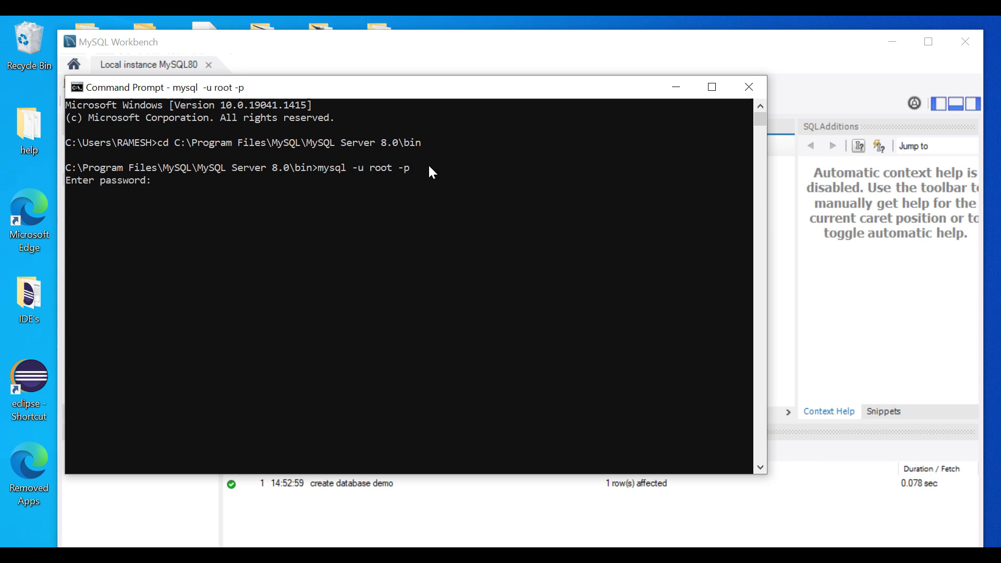
{"action": "type", "text": "*********"}
{"action": "key", "text": "Return"}
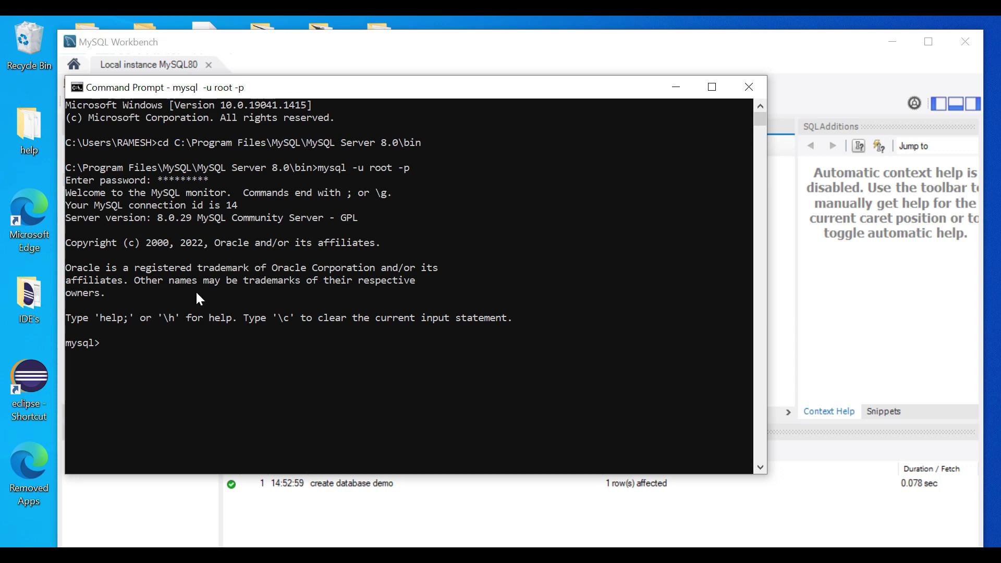
Run 'create database ramesh;' and 'show databases;' to list all databases.
{"action": "type", "text": "create "}
{"action": "type", "text": "database"}
{"action": "type", "text": " de"}
{"action": "key", "text": "BackSpace"}
{"action": "key", "text": "BackSpace"}
{"action": "type", "text": "ramesh;"}
{"action": "key", "text": "Return"}
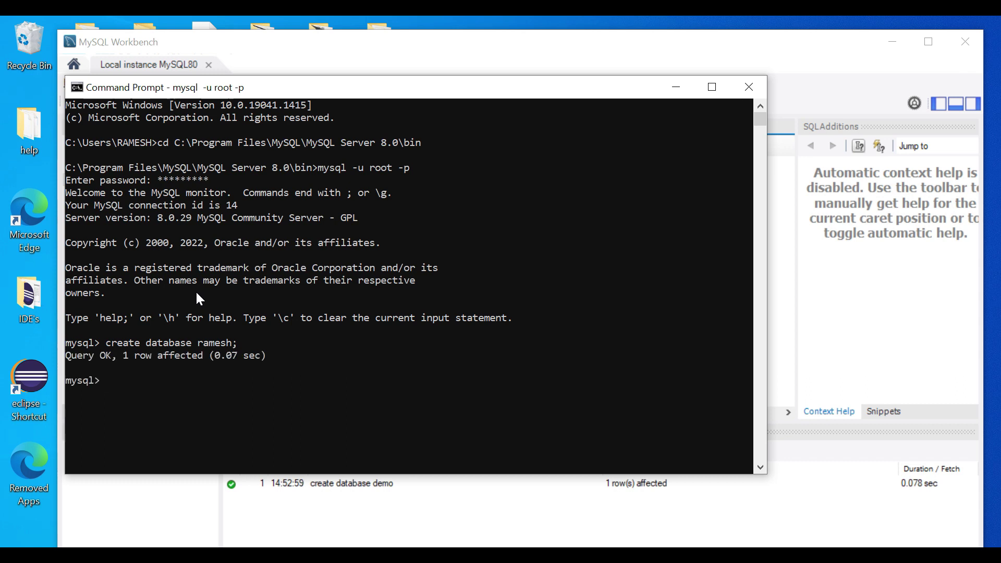
{"action": "type", "text": "show databases;"}
{"action": "key", "text": "Return"}
{"action": "scroll", "coordinate": [156, 333], "scroll_direction": "down", "scroll_amount": 1}
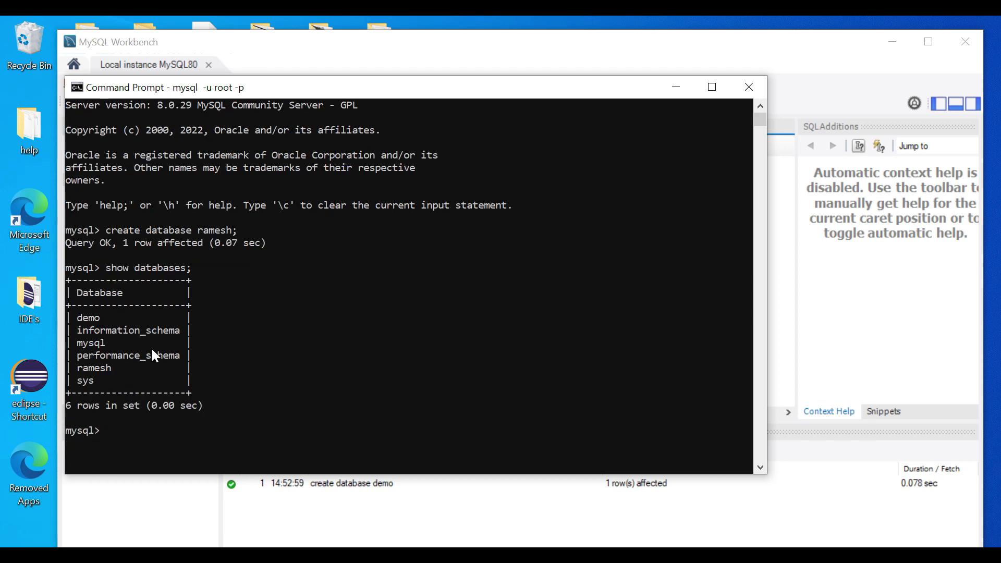